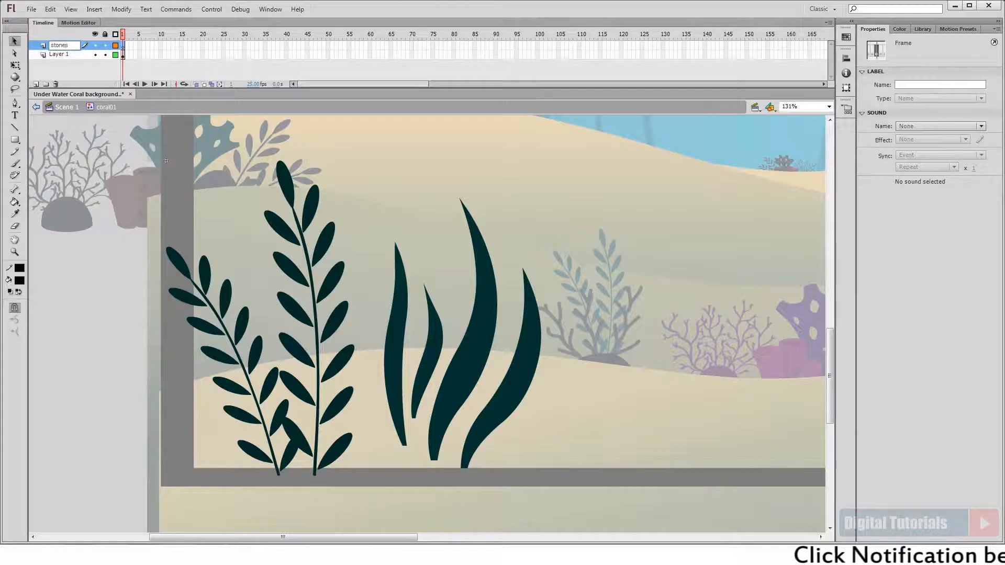
- Paste the copied rocks in place on the stones layer
key(ctrl+shift+v)
click(320, 301)
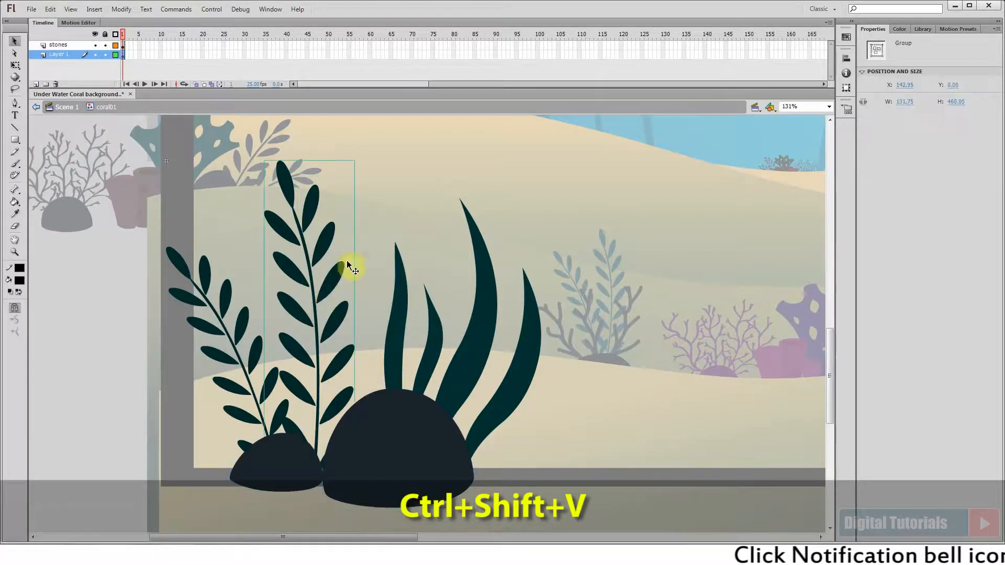
- Distribute the two leafy plants to separate layers and toggle one new layer's visibility to check the split
key(ctrl+minus)
drag(232, 217, 655, 511)
drag(515, 441, 586, 505)
drag(228, 200, 360, 309)
right_click(363, 304)
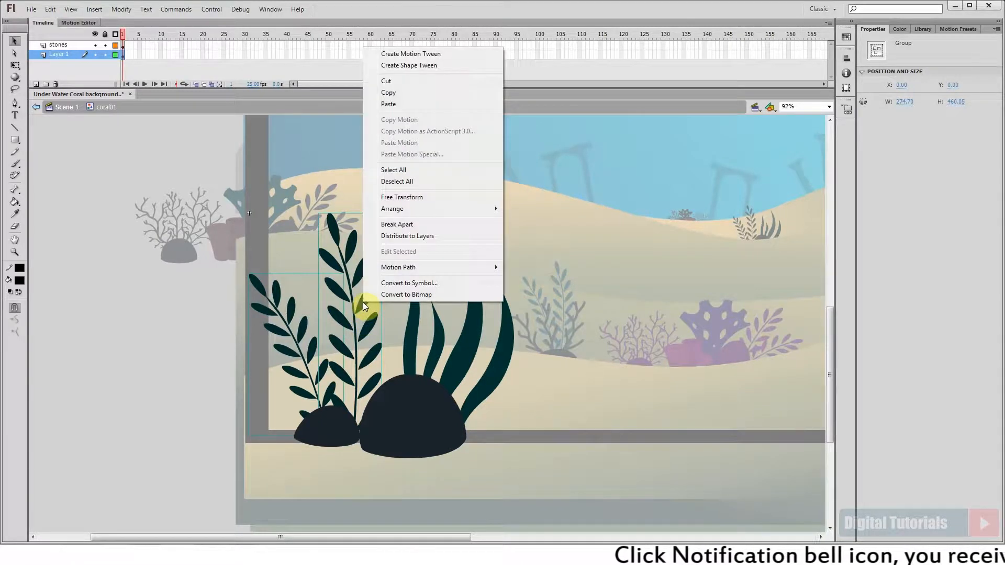
click(398, 234)
click(226, 190)
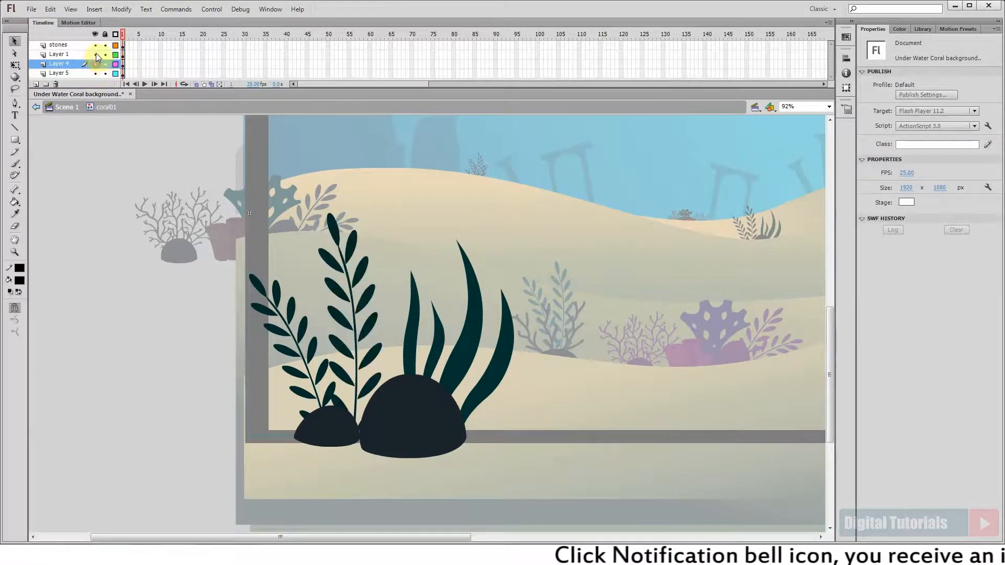
click(96, 74)
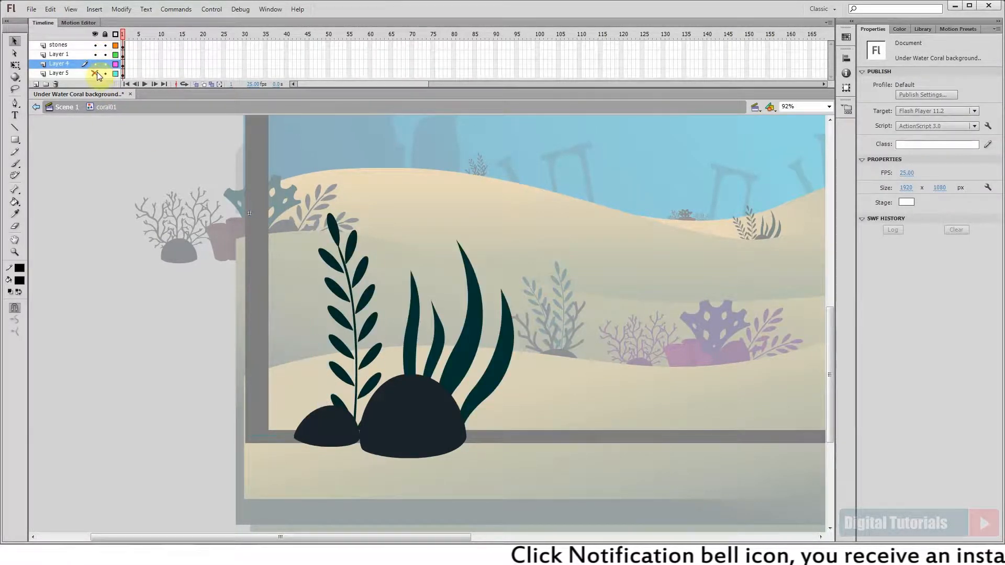
- Distribute the four grass blades to separate layers and delete the emptied Layer 1
click(509, 361)
shift+click(412, 338)
right_click(410, 335)
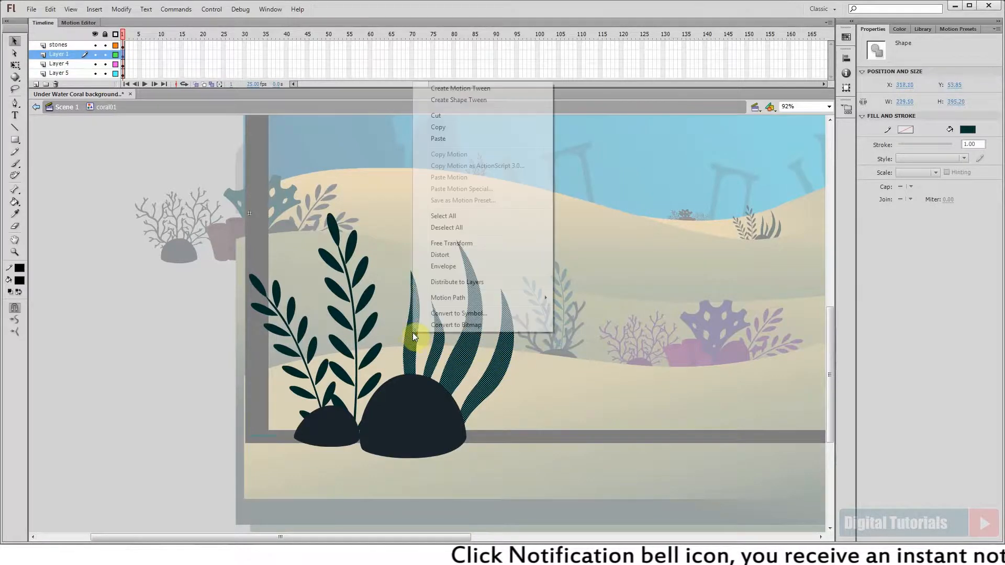
click(445, 283)
drag(461, 114, 461, 138)
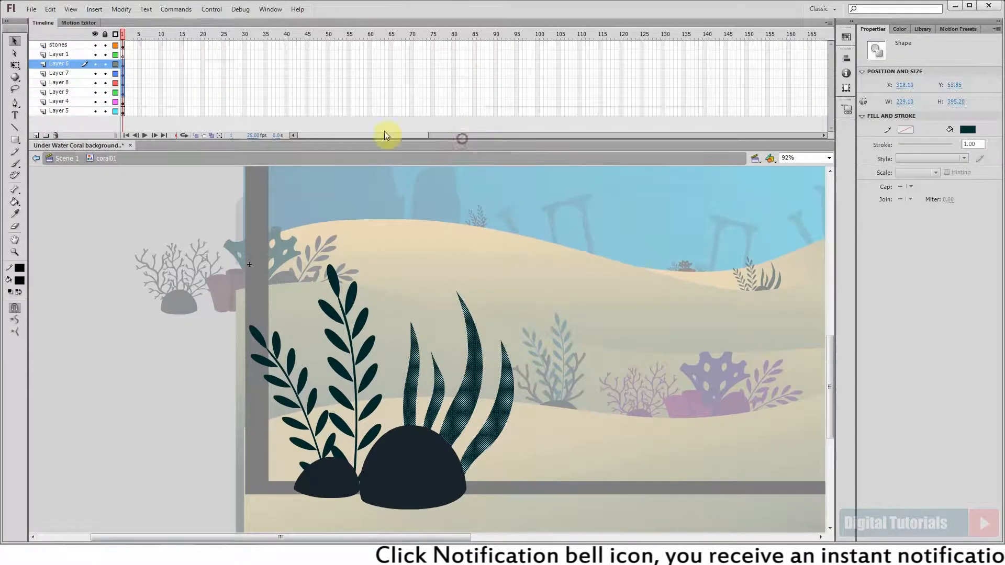
click(71, 55)
click(56, 135)
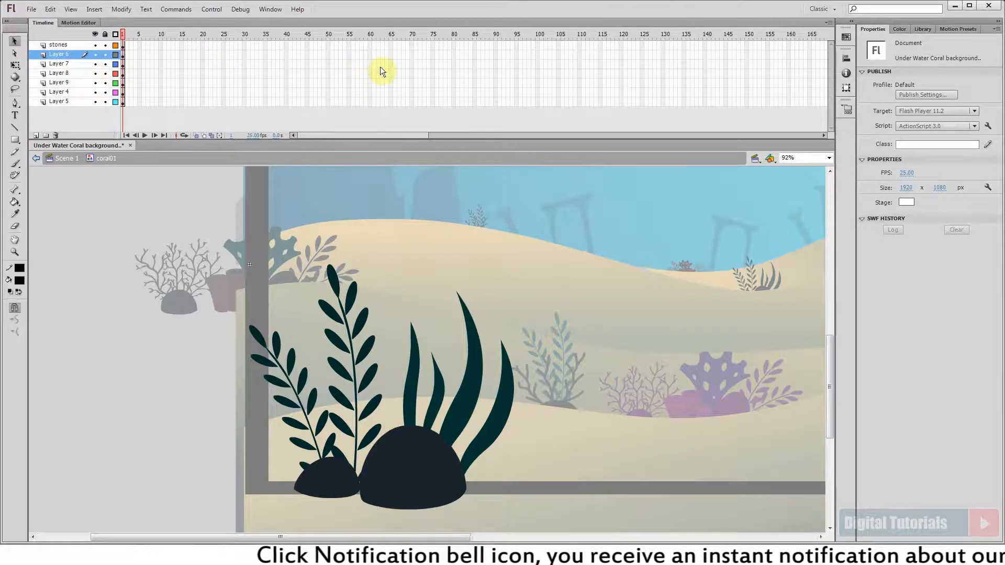
- Toggle layer visibility to check which plant or blade sits on each layer
click(95, 34)
click(95, 92)
click(95, 82)
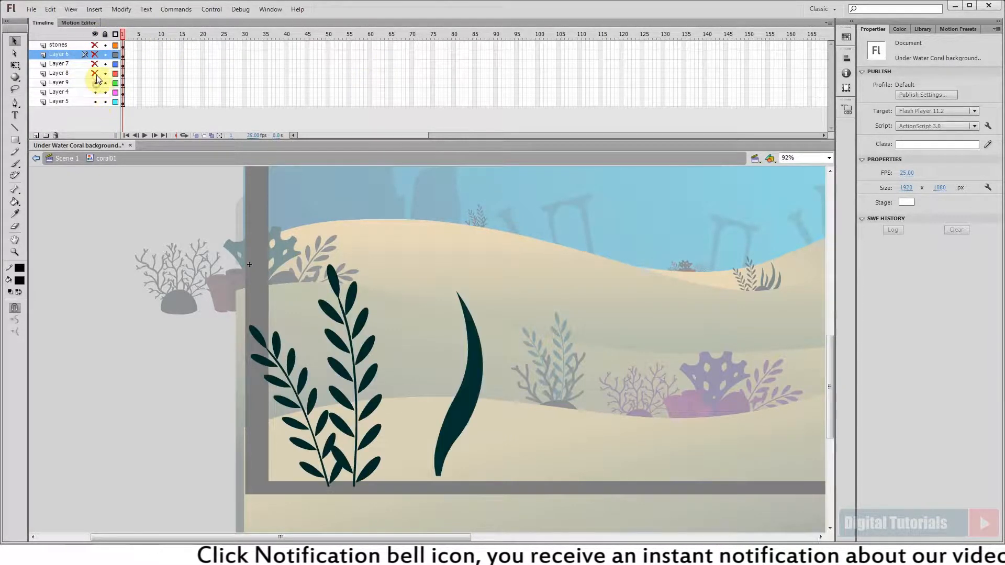
click(95, 45)
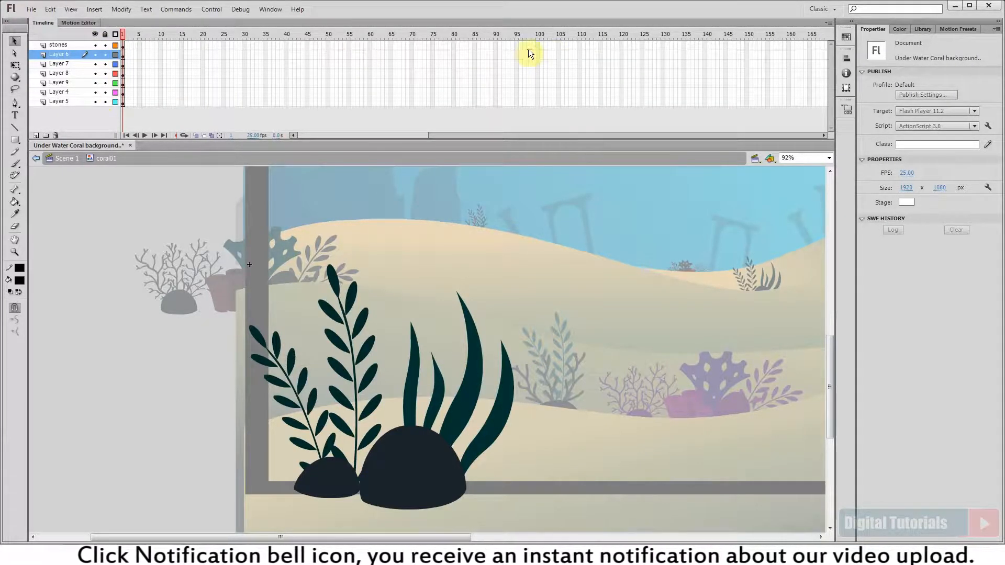
- Extend every layer from stones to Layer 5 to frame 100
drag(538, 45, 539, 101)
key(F5)
click(459, 322)
- Lock and hide the stones layer
click(406, 494)
click(105, 45)
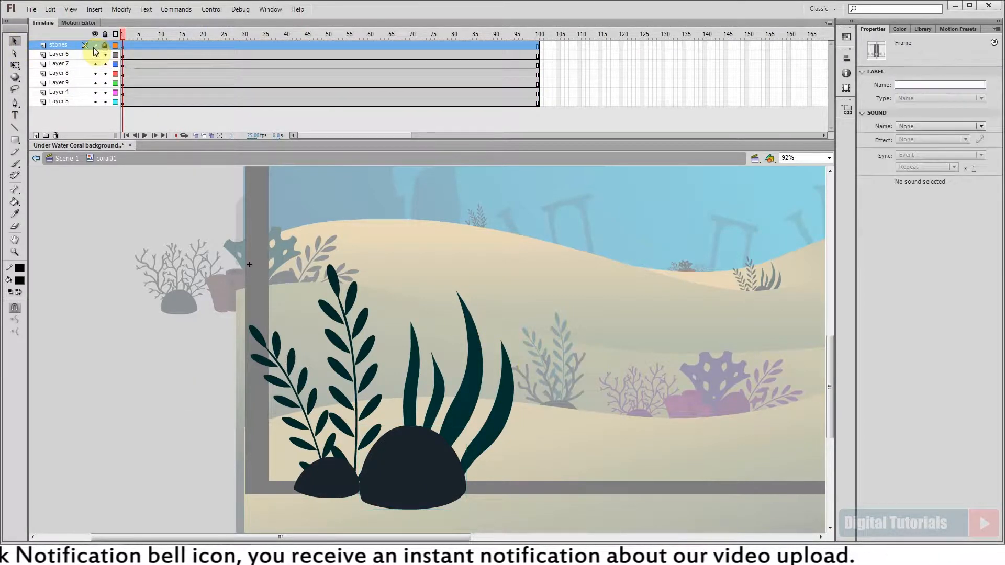
click(95, 45)
click(590, 415)
- Convert the taller leafy plant to a graphic symbol named coral01-plant01
click(374, 377)
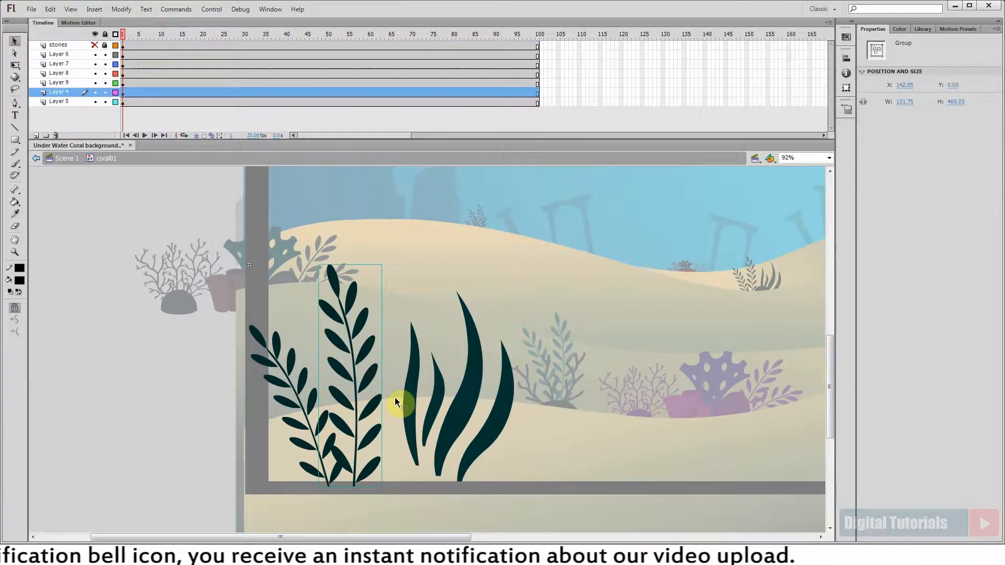
key(F8)
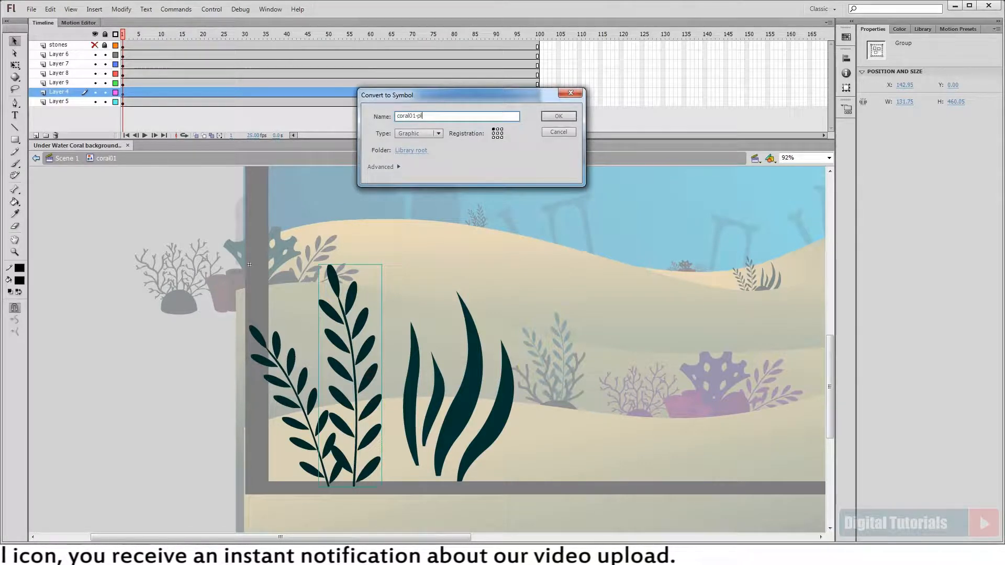
key(Return)
- Convert the shorter leafy plant to a graphic symbol named coral01-plant02
click(309, 412)
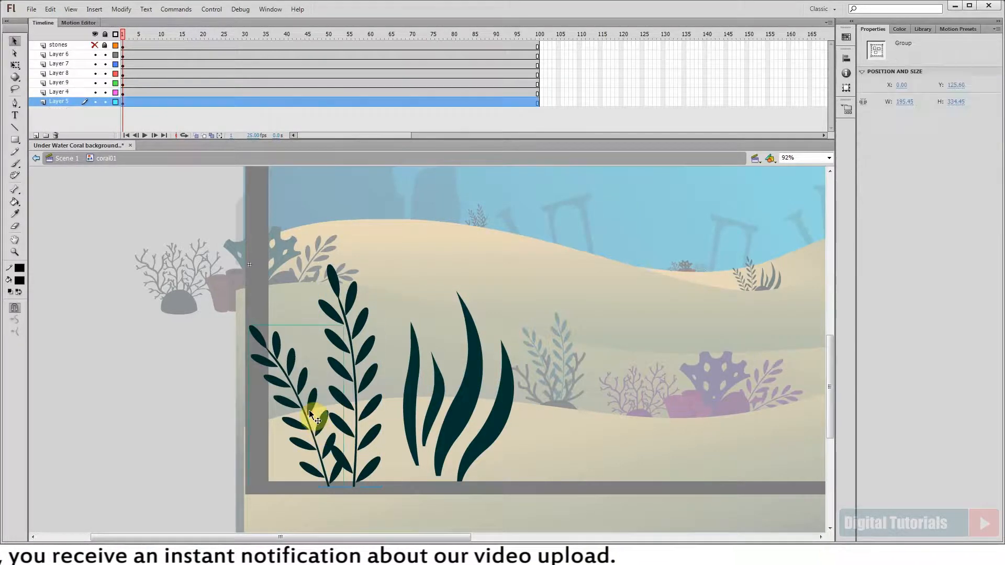
key(F8)
text(coral01-plant02)
key(Return)
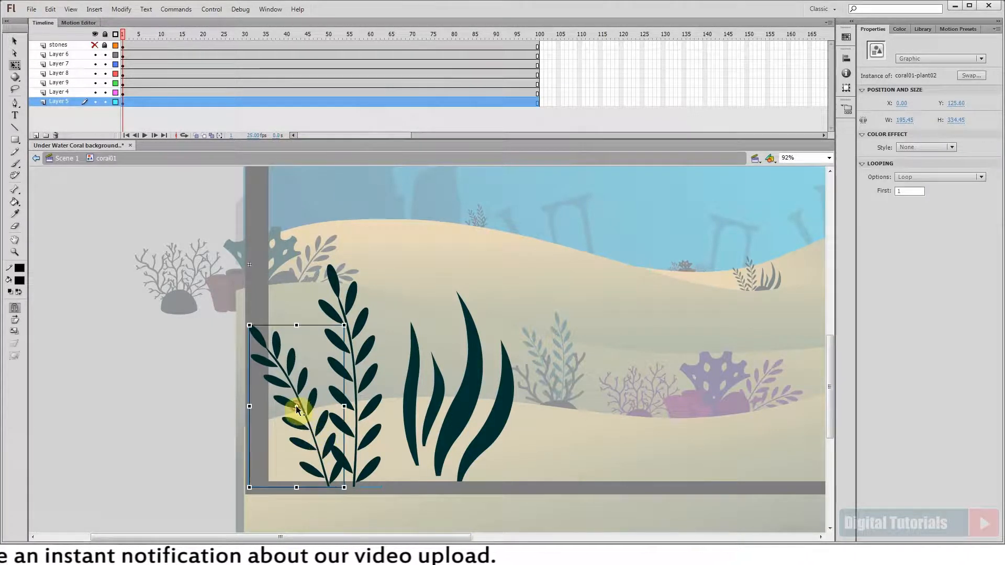
- Move the transformation point of both leafy plants to the base of their stems
click(369, 360)
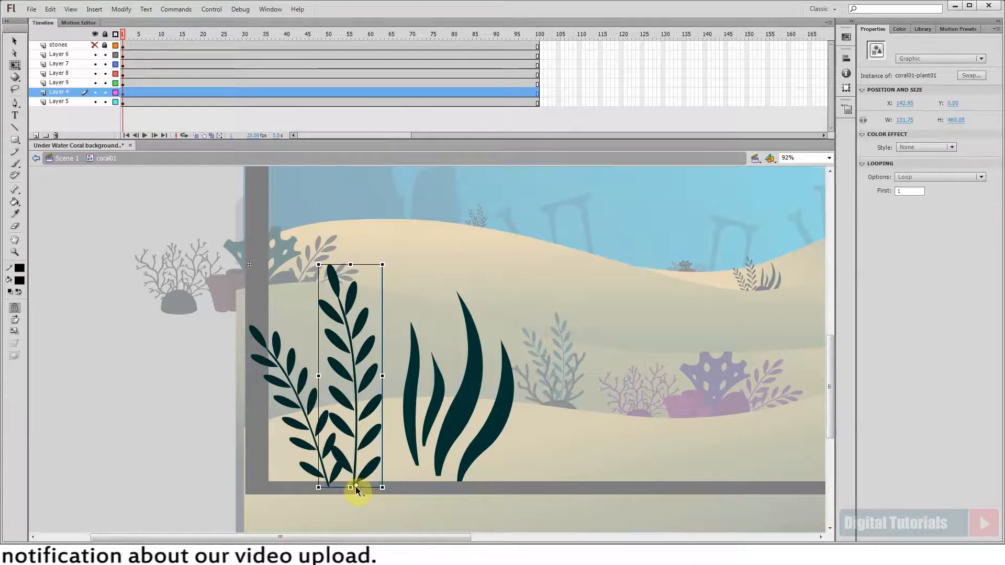
click(431, 496)
click(350, 357)
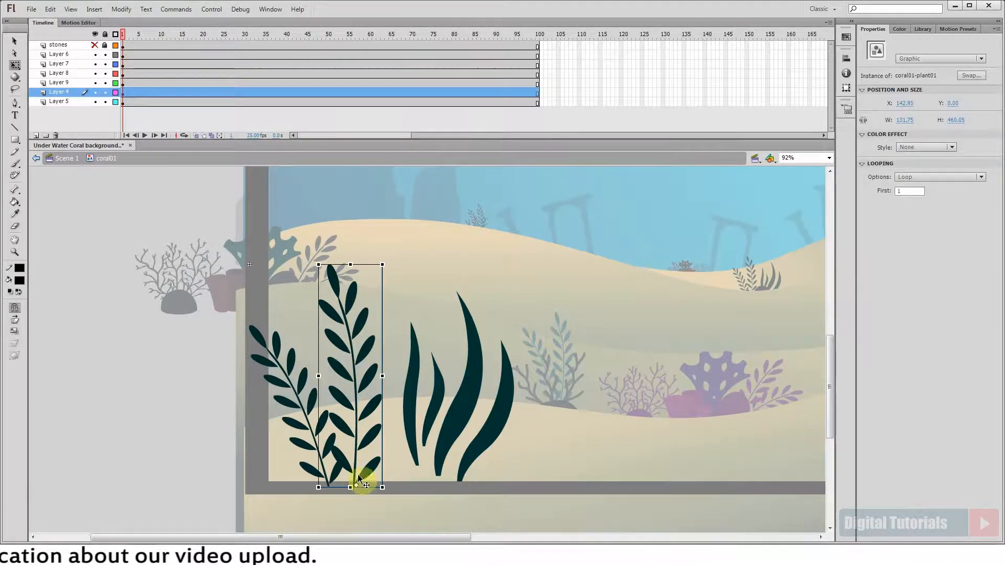
click(291, 405)
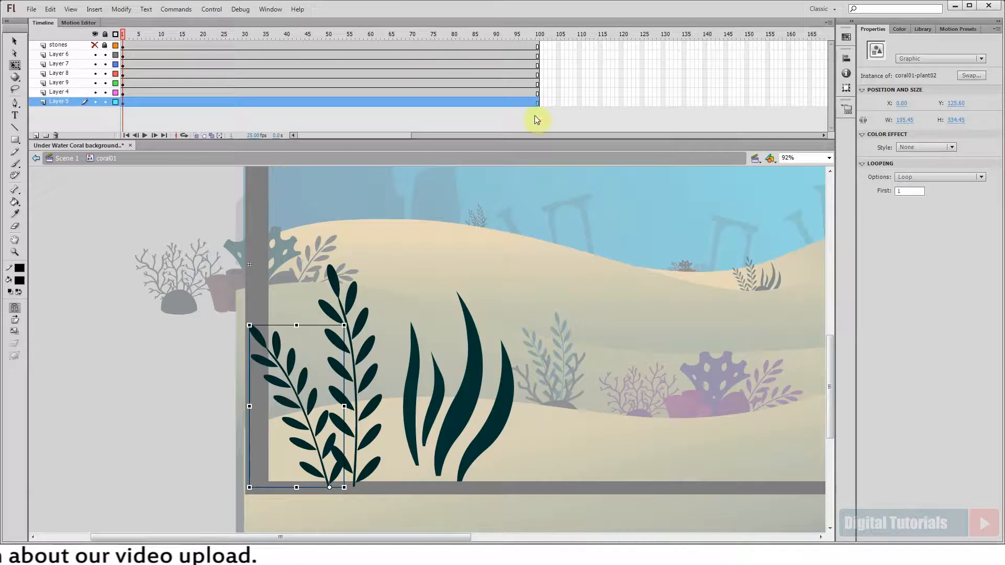
- Insert keyframes at frame 100 on Layers 4 and 5 and create classic tweens on both layers
click(536, 102)
key(F6)
click(537, 93)
key(F6)
click(421, 91)
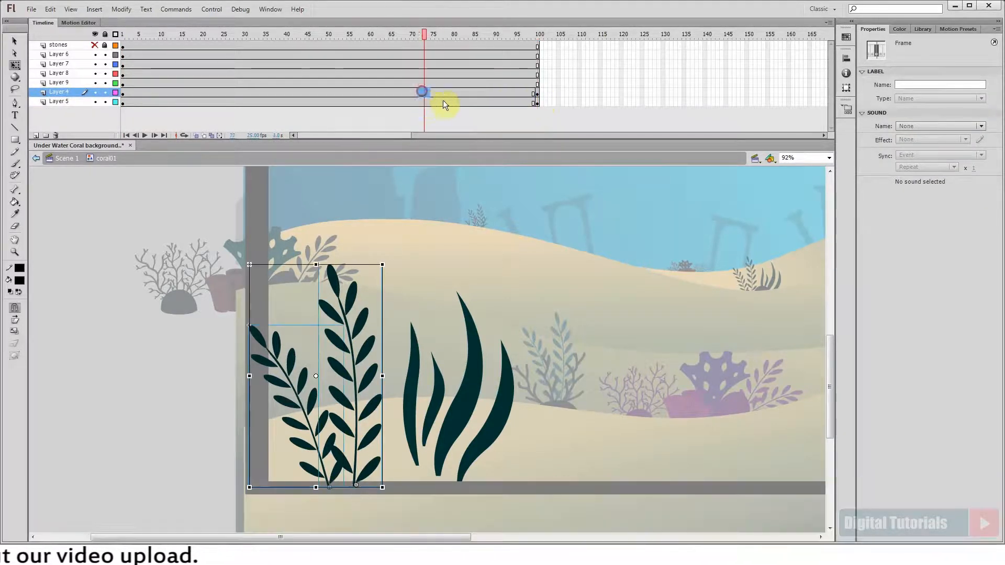
drag(422, 92, 443, 102)
right_click(432, 101)
click(474, 135)
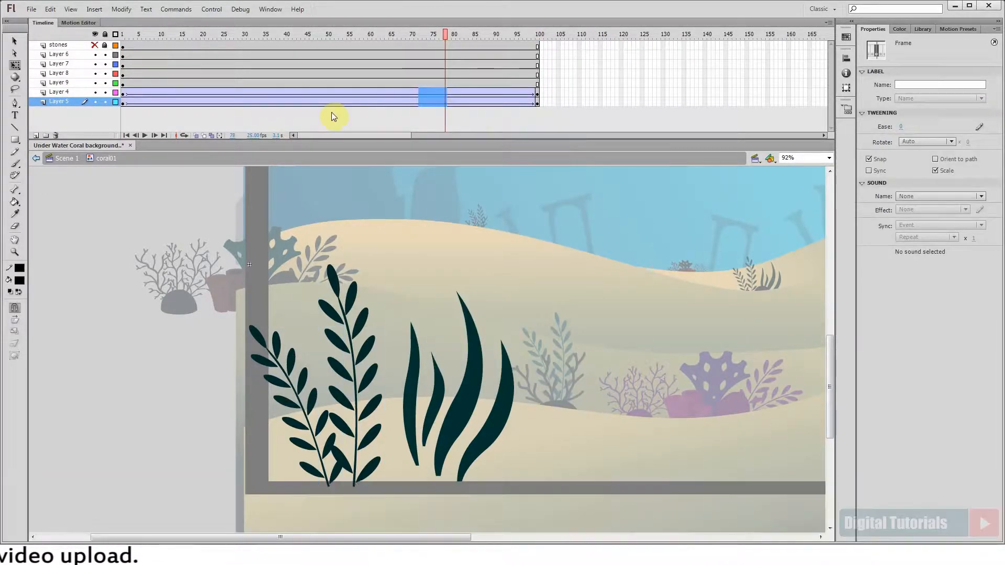
- Insert keyframes at frame 50 on Layers 4 and 5, tilt the taller plant slightly right and the shorter one slightly left, and preview the sway
drag(327, 92, 328, 102)
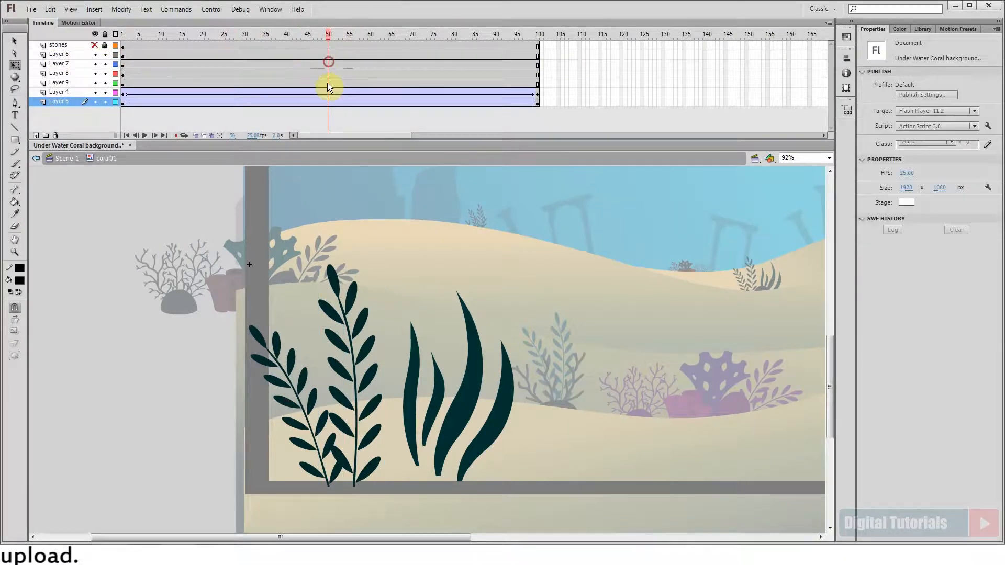
key(F6)
click(349, 292)
drag(386, 264, 401, 268)
click(267, 352)
drag(348, 322, 338, 314)
click(123, 34)
click(146, 135)
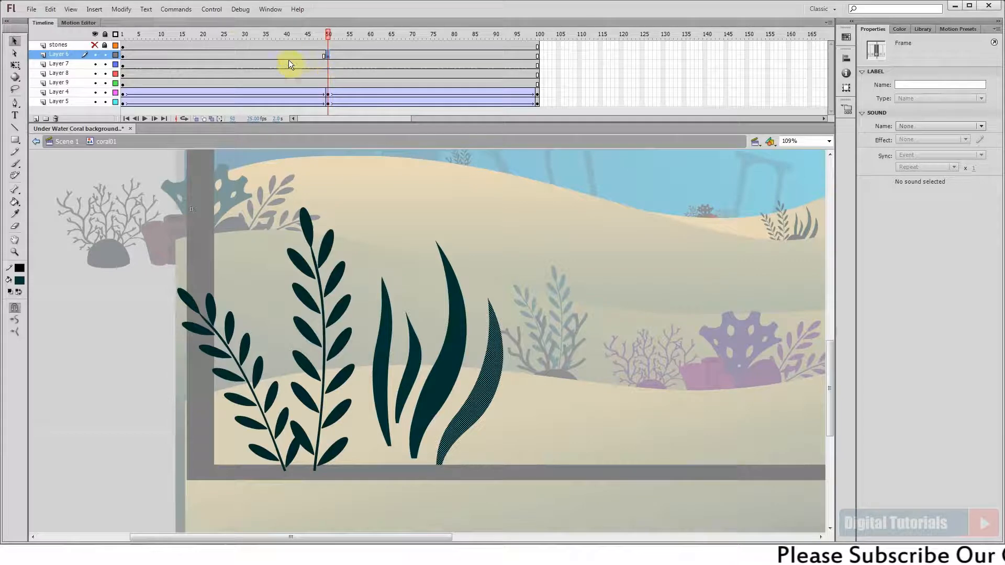
- Create a shape tween on Layer 6 between frames 1 and 50, reshape the rightmost blade's tip and edges at frame 50, and preview it
right_click(299, 54)
click(339, 71)
drag(298, 35, 327, 36)
click(328, 55)
click(534, 308)
drag(488, 298, 494, 298)
drag(475, 387, 488, 403)
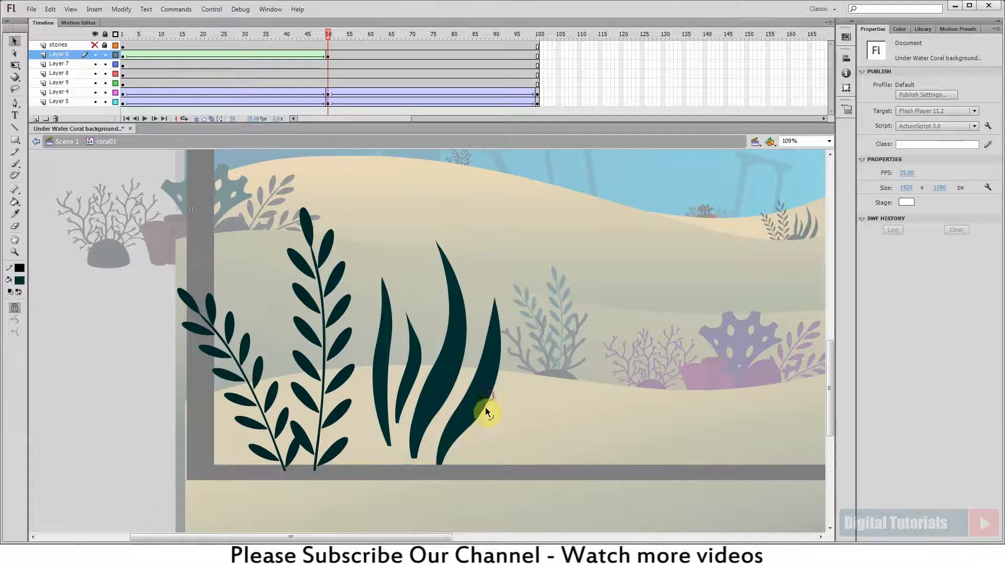
key(Return)
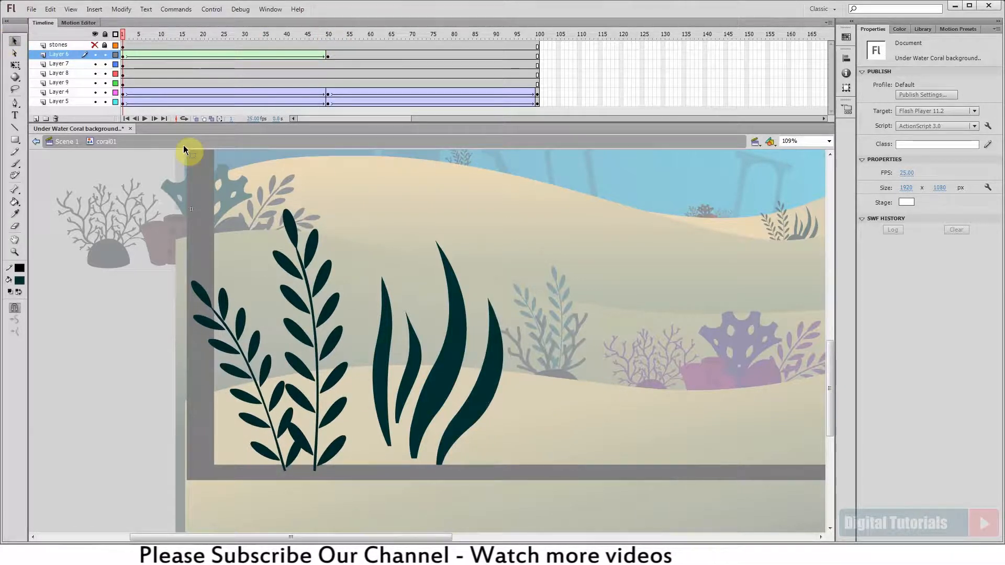
- Refine the rightmost blade's edge curves at frame 50 and replay the animation from frame 1
click(329, 63)
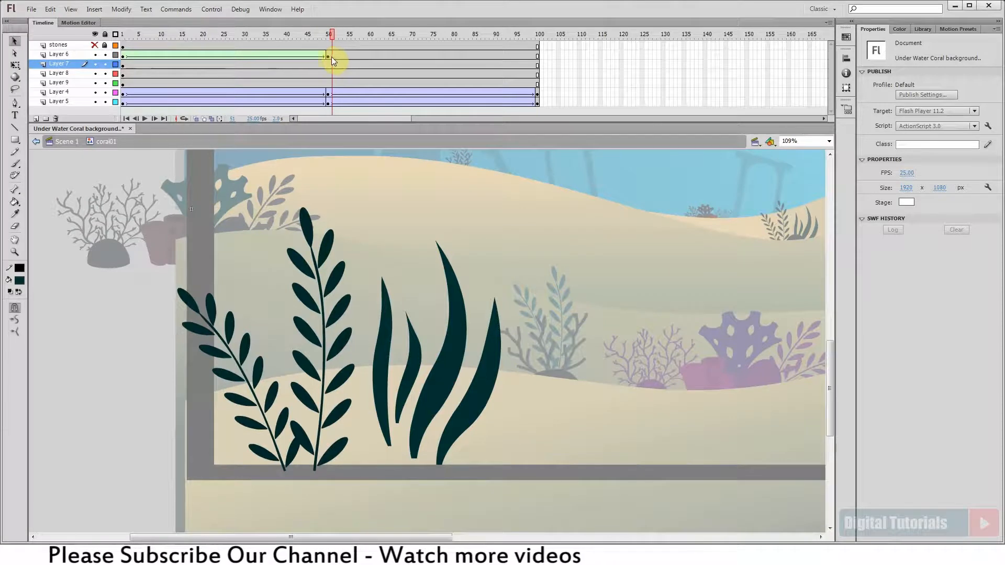
drag(478, 355, 488, 401)
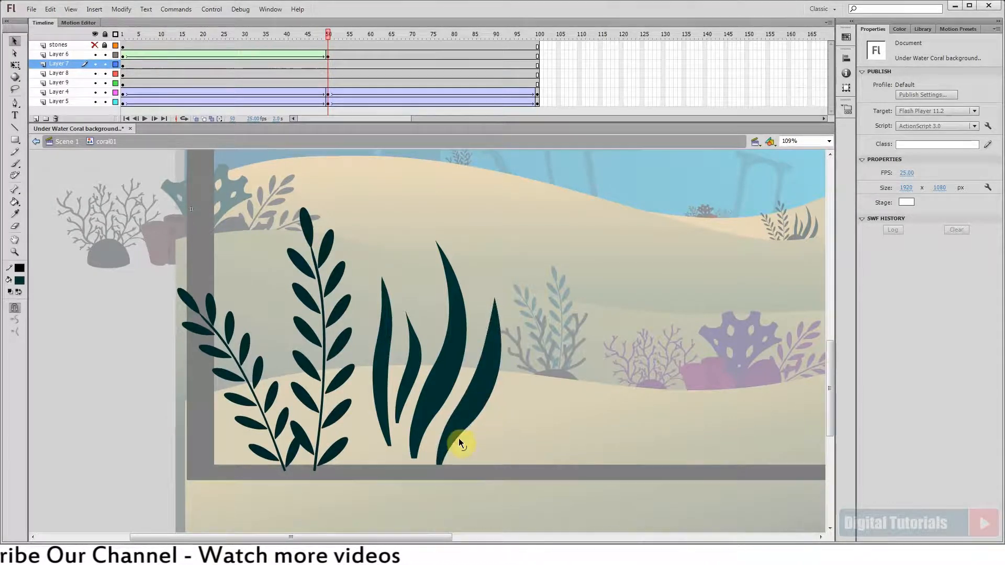
drag(461, 437, 463, 438)
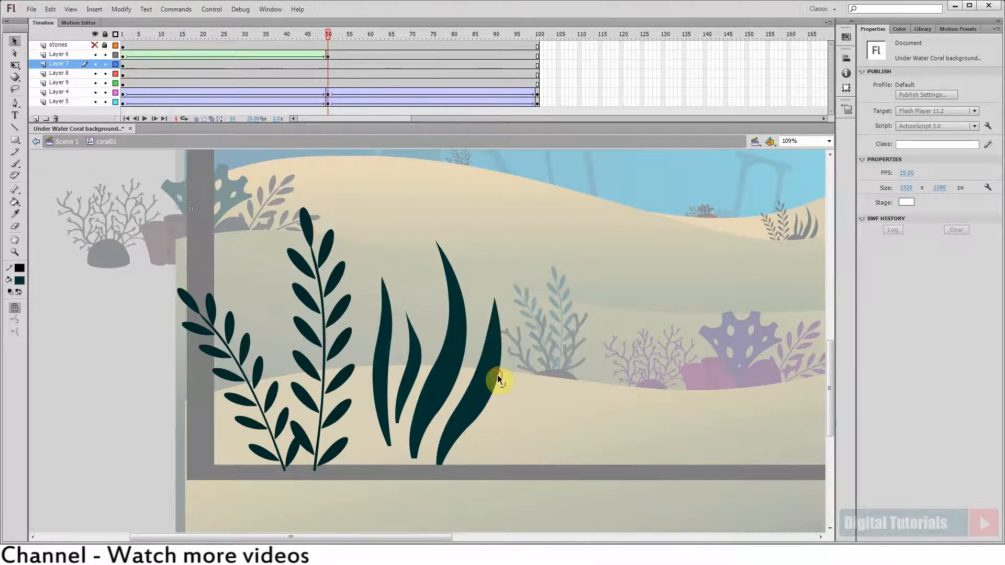
drag(322, 29, 42, 38)
key(Return)
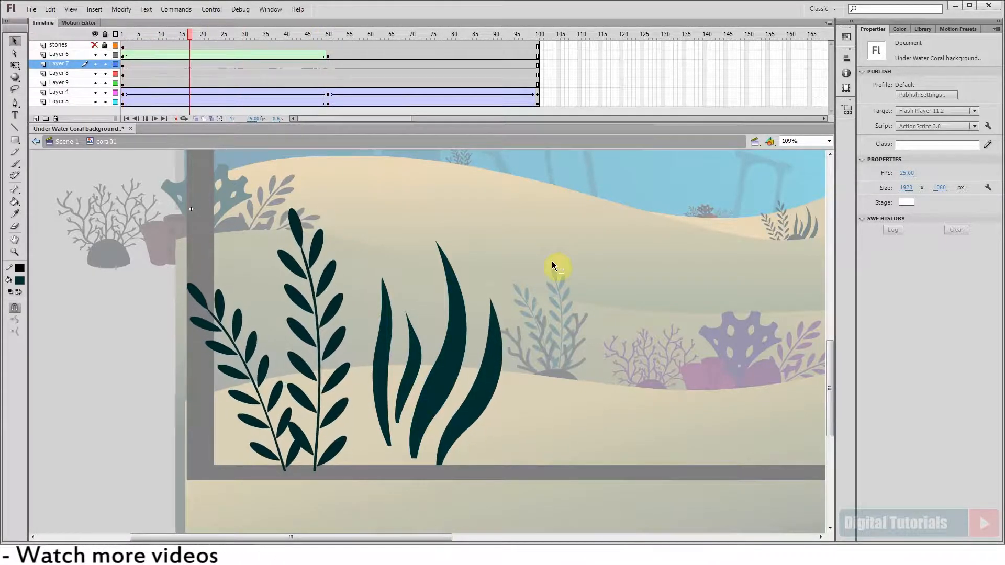
- Copy Layer 6's first keyframe to frame 100 and create a shape tween between frames 50 and 100
click(125, 63)
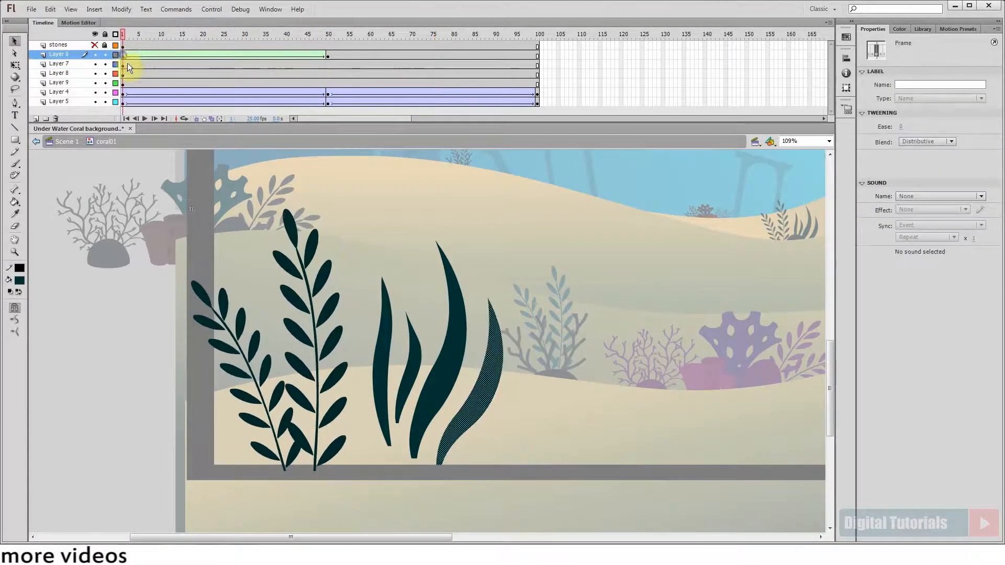
click(124, 54)
right_click(505, 54)
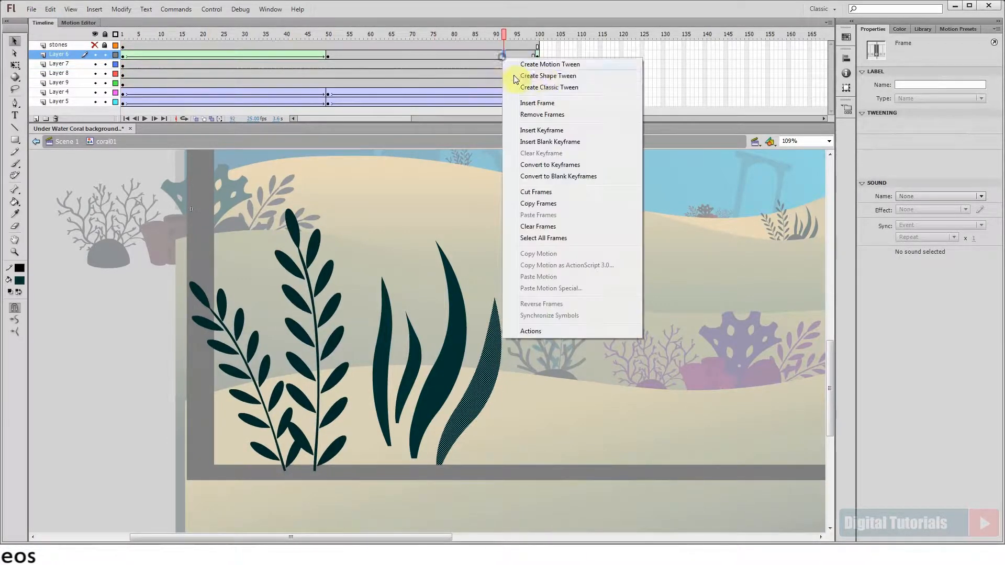
click(529, 76)
- Play the timeline from frame 1 to check the rightmost blade's full sway loop
drag(538, 34, 123, 35)
click(145, 119)
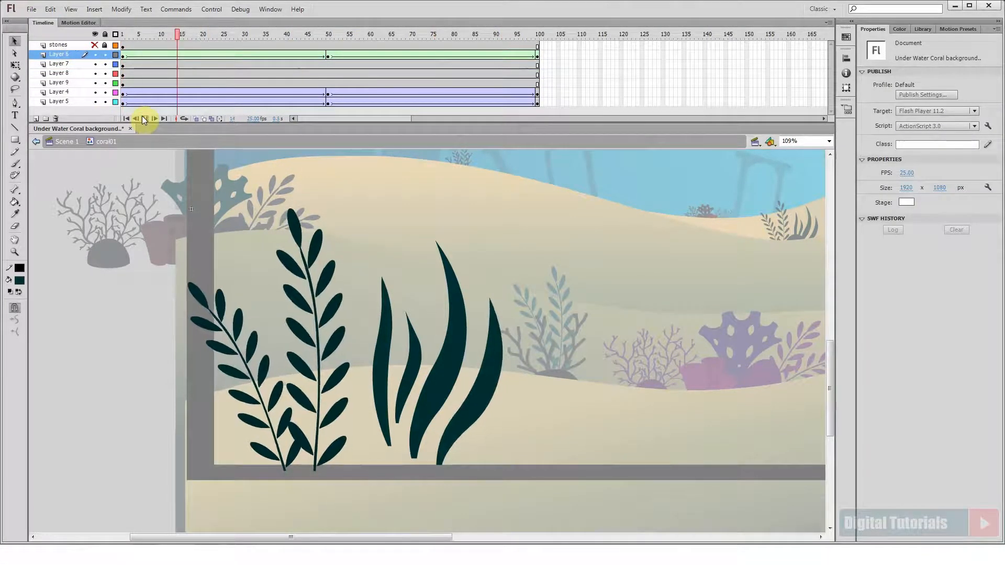
click(471, 453)
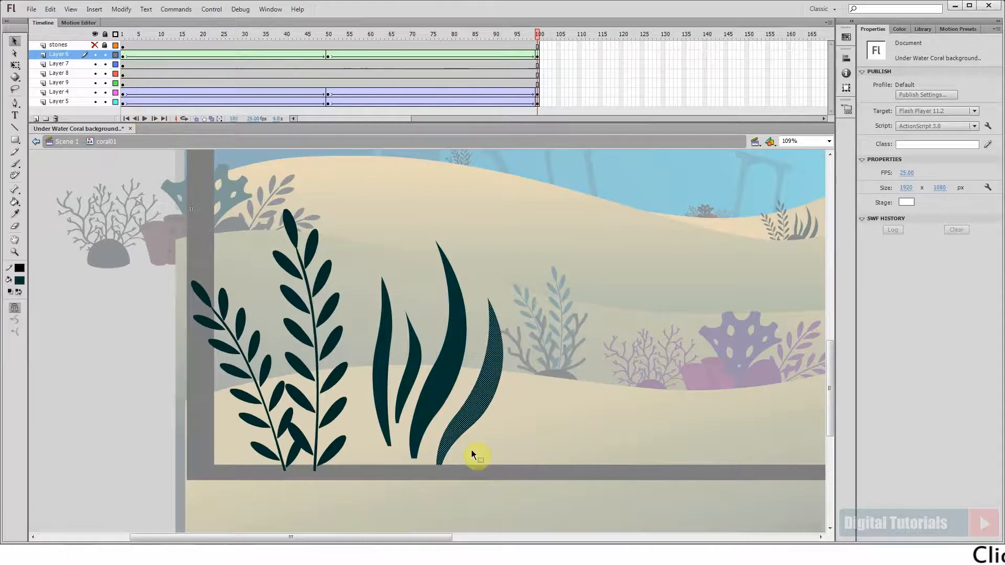
click(145, 119)
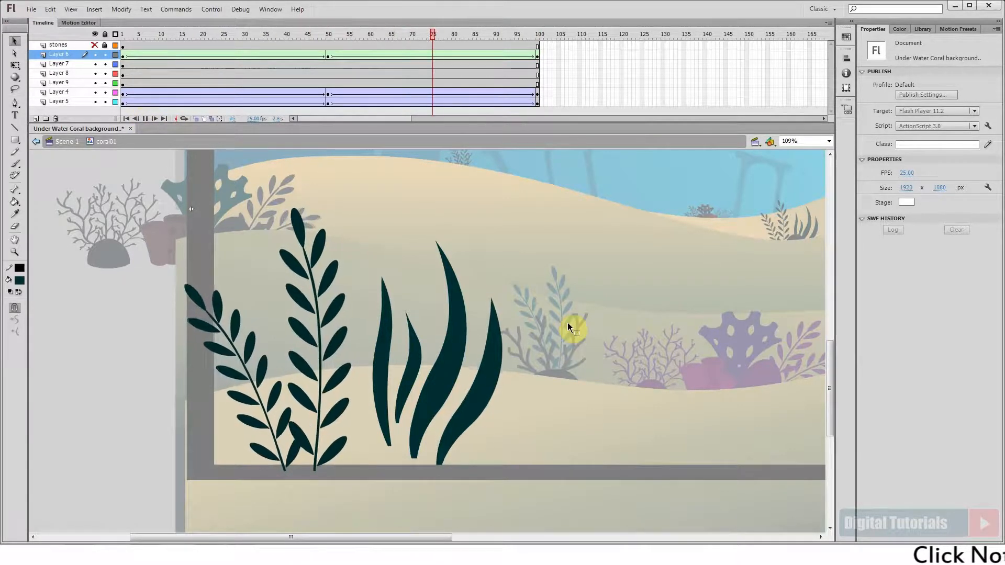
- Create a shape tween on Layer 9 between frames 1 and 50 and reshape the tallest blade's tip and edges at frame 50
click(440, 373)
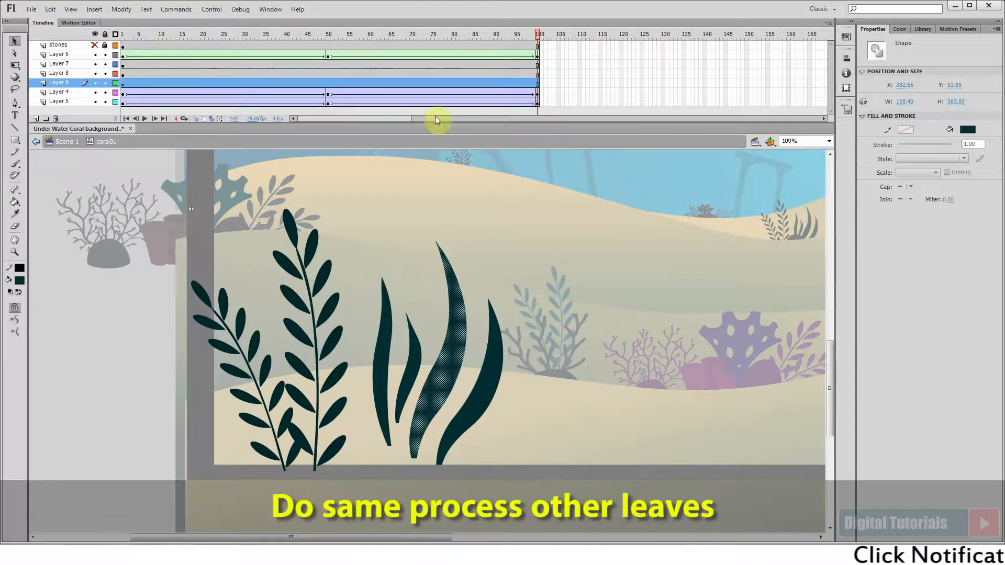
click(317, 85)
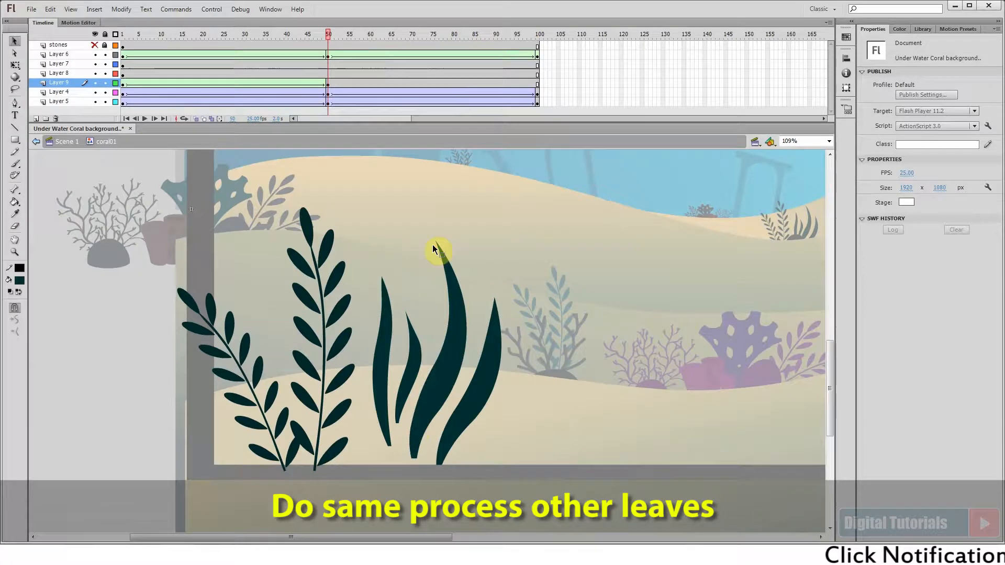
drag(436, 242, 436, 238)
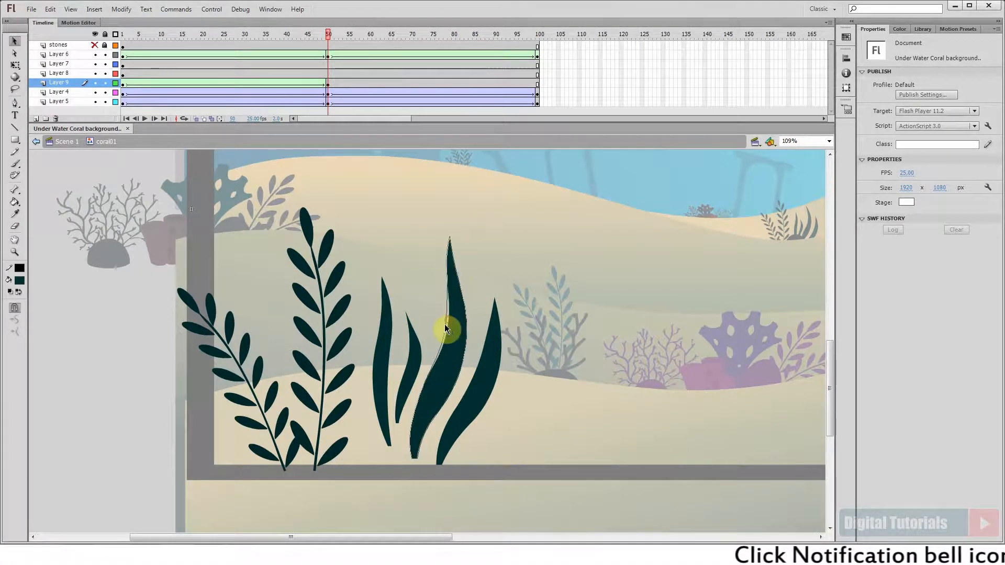
click(462, 341)
click(15, 319)
click(490, 295)
drag(272, 34, 123, 34)
click(383, 487)
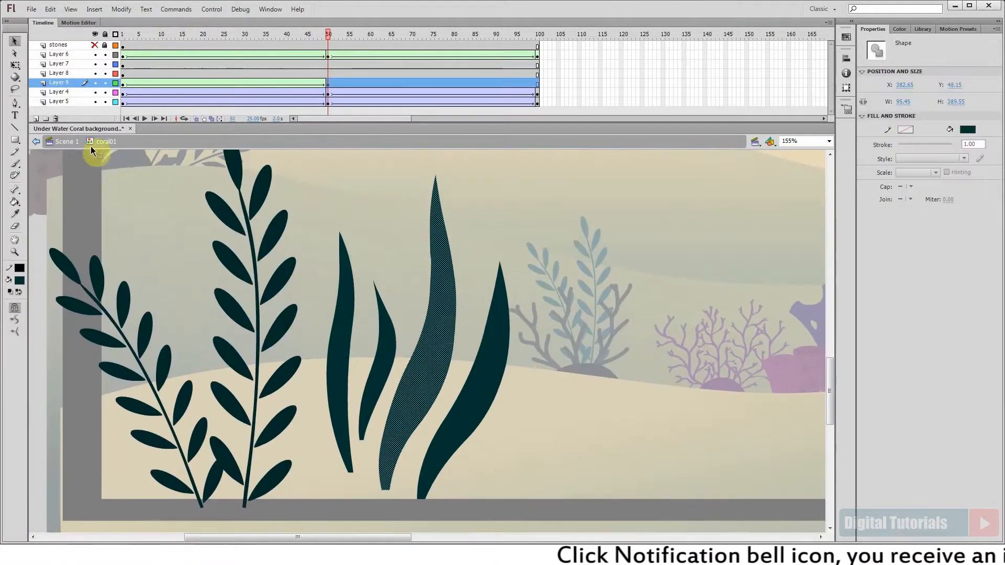
- Refine the tallest blade's edge curves at frame 50 and replay the animation from frame 1
drag(283, 34, 352, 72)
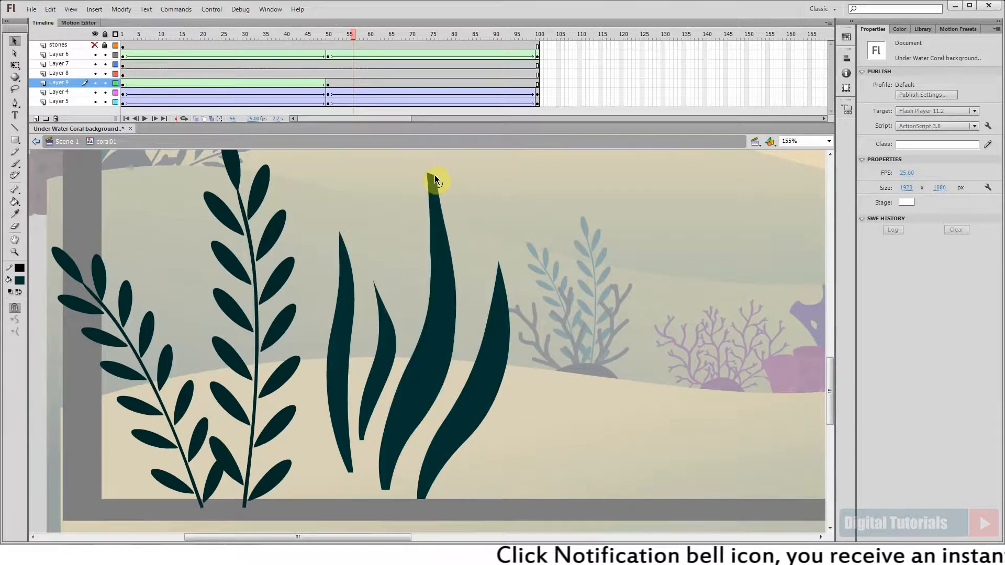
drag(430, 287, 429, 288)
key(Return)
drag(404, 369, 451, 366)
key(Return)
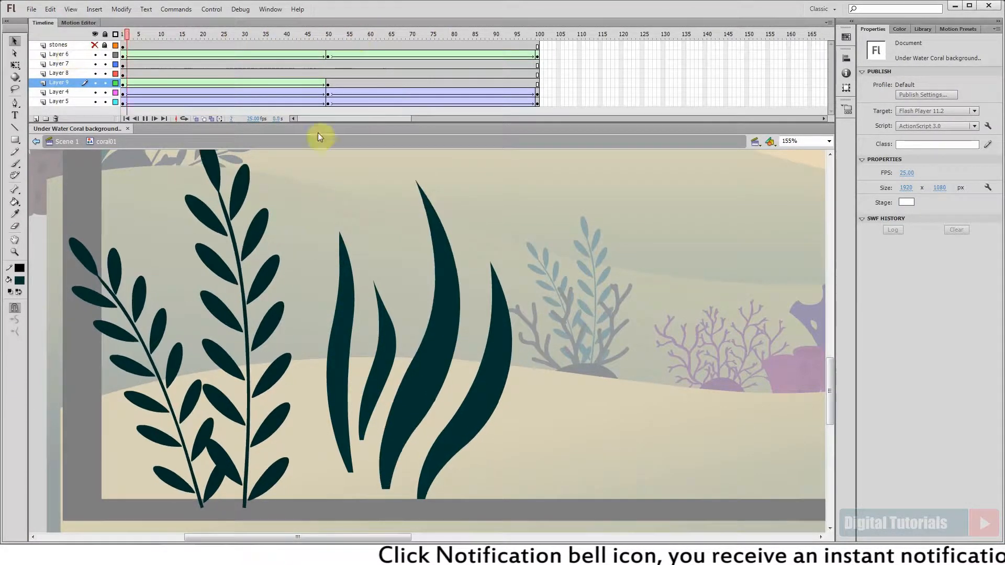
key(shift+comma)
click(448, 246)
key(Return)
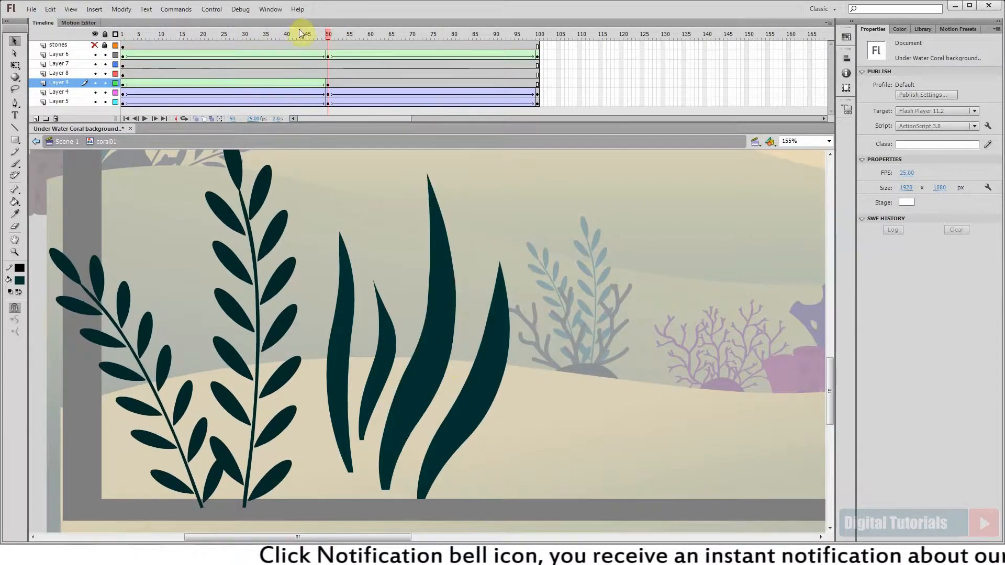
key(Return)
- Copy Layer 9's first keyframe to frame 100 and create a shape tween between frames 50 and 100
click(123, 84)
drag(123, 84, 537, 85)
right_click(527, 84)
click(565, 101)
drag(532, 34, 324, 42)
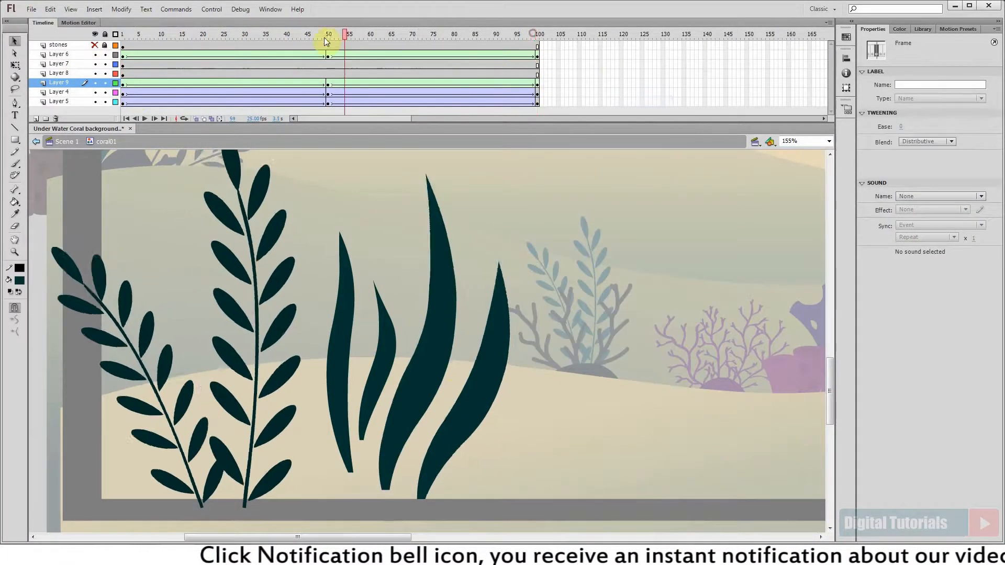
- Insert keyframes on Layer 7 at frames 100 and 50, and create a shape tween between frames 1 and 50
click(537, 64)
key(F6)
click(328, 65)
key(F6)
right_click(257, 64)
click(294, 80)
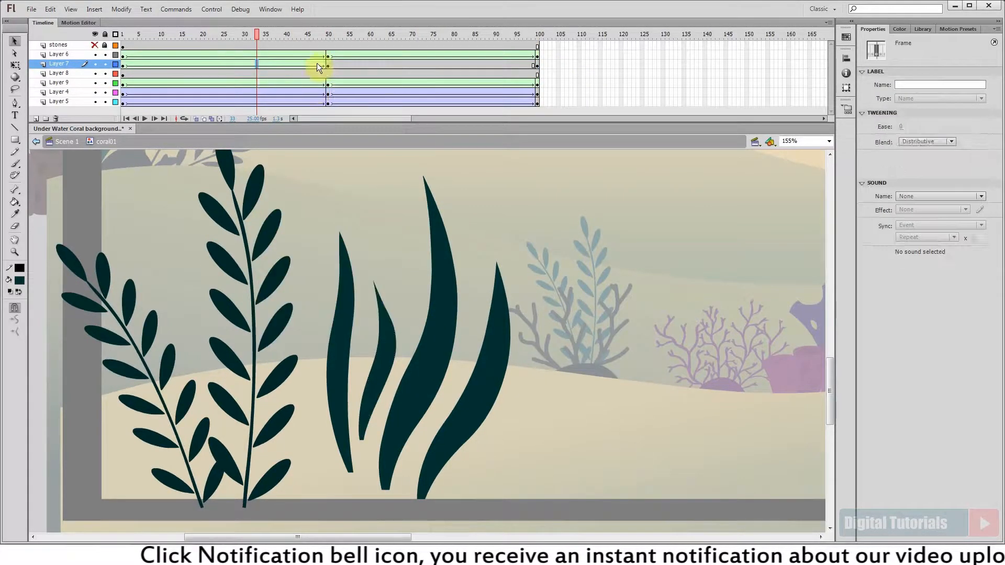
- Try to reshape the shortest blade's tip and edges at frame 50 of Layer 7, and undo the changes
click(327, 64)
click(374, 267)
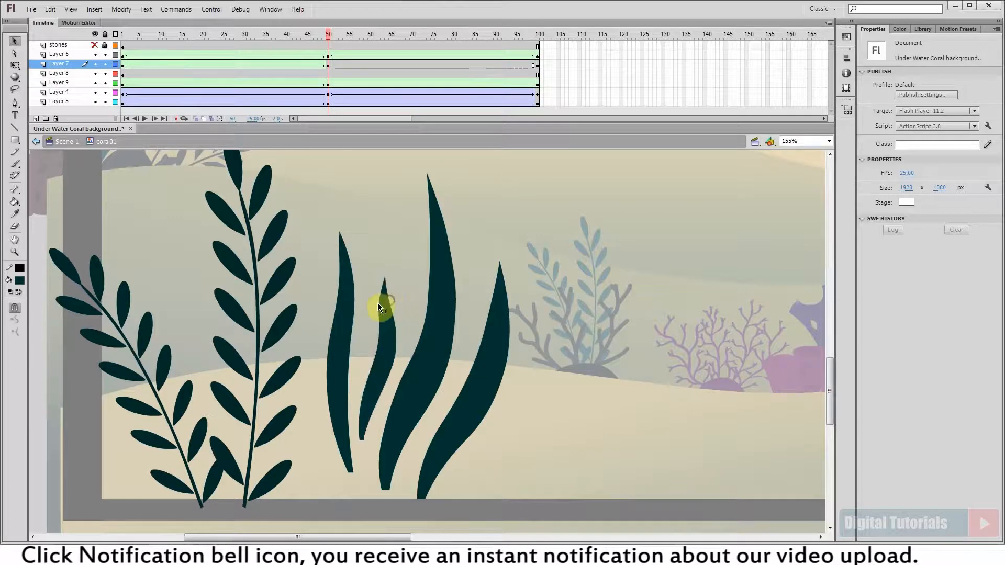
click(388, 356)
drag(359, 256, 402, 361)
click(16, 318)
drag(329, 34, 223, 34)
key(ctrl+z)
key(ctrl+z)
- Reshape the shortest blade's tip and edges at frame 50 and complete Layer 7's shape tween up to frame 100
drag(328, 34, 329, 84)
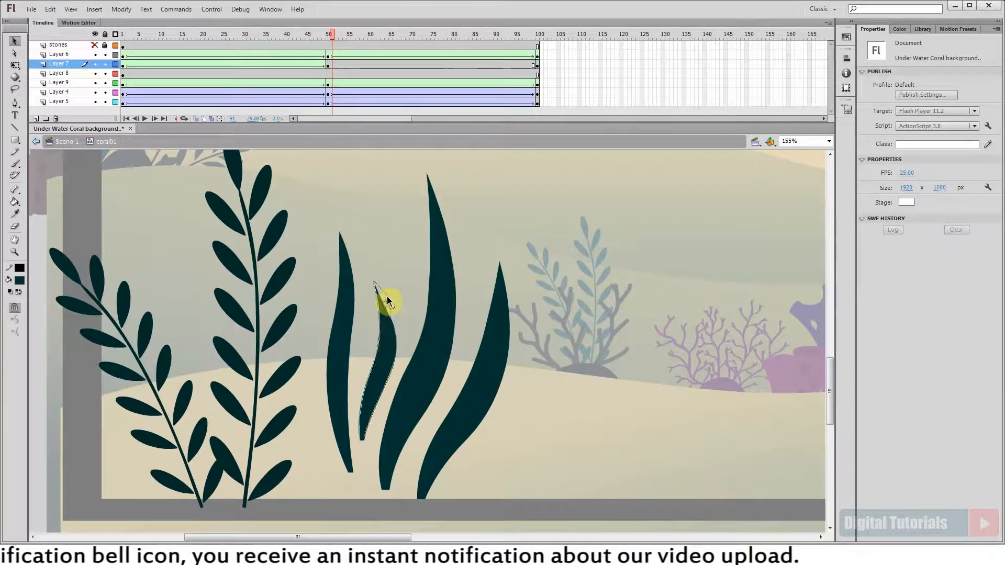
drag(325, 35, 328, 59)
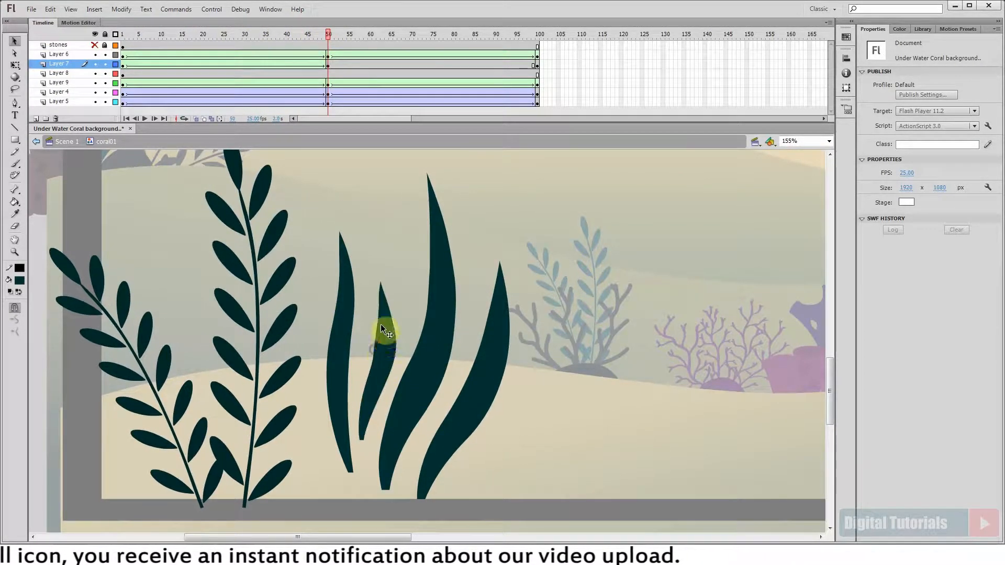
drag(396, 353, 395, 350)
key(Return)
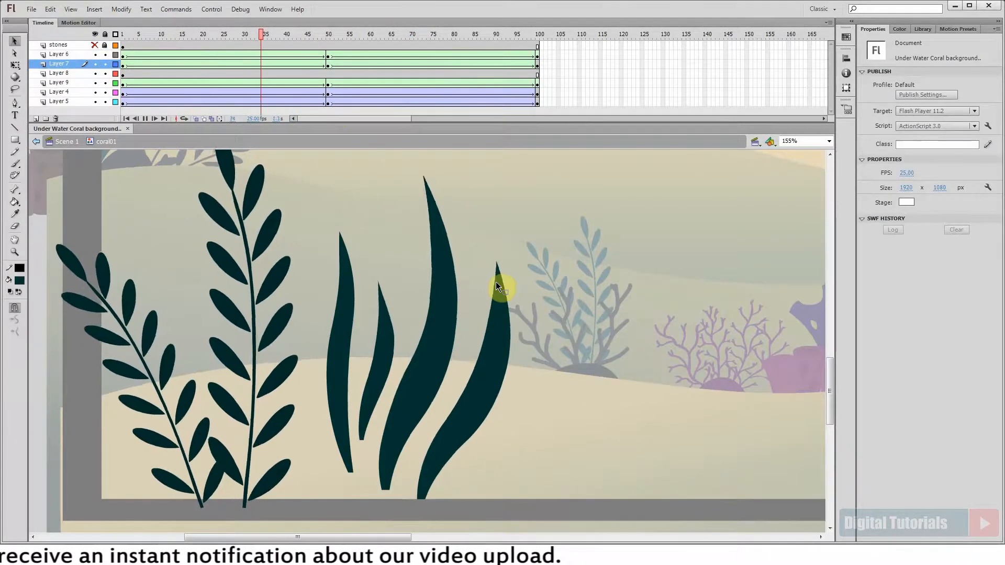
- Insert keyframes on Layer 8 at frames 100 and 50 for the leftmost grass blade
click(537, 74)
key(F6)
click(329, 75)
key(F6)
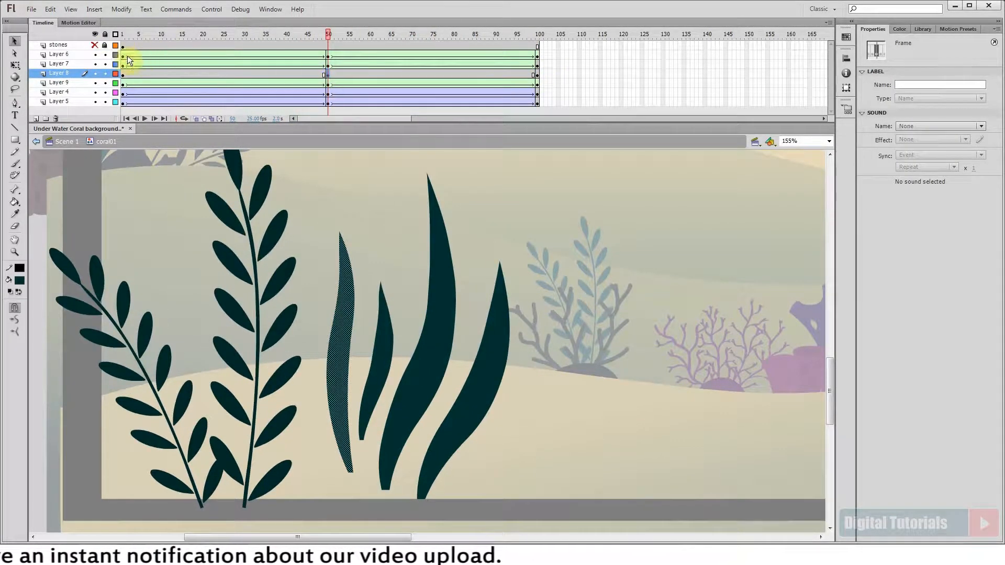
- Copy Layer 9's first keyframe onto frame 100 again and play the animation
click(124, 64)
click(121, 85)
drag(122, 86, 537, 84)
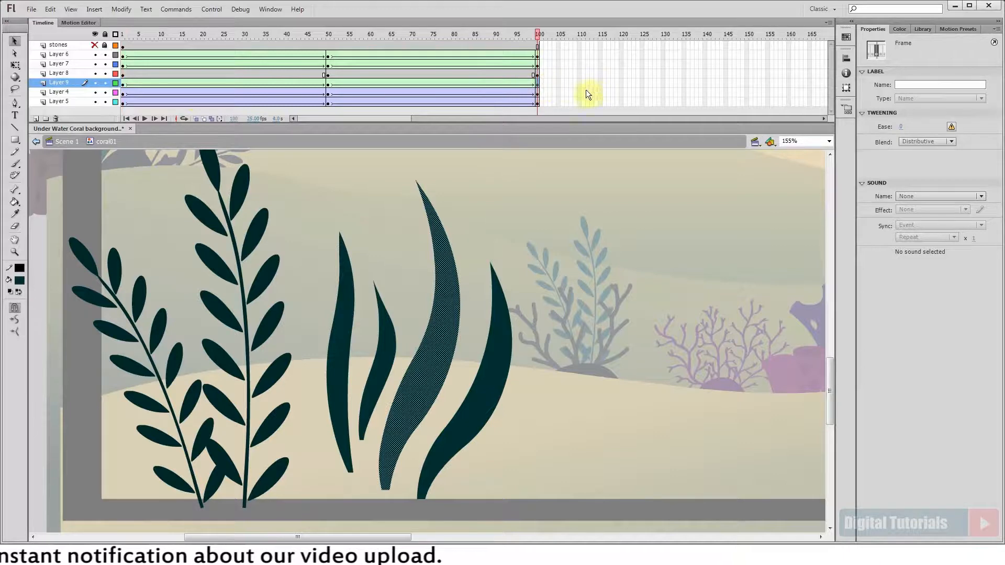
key(Return)
- Adjust the shortest blade's tip and edge at frame 50 of Layer 7 and scrub the timeline to check its sway
drag(431, 68, 328, 124)
click(384, 281)
drag(385, 310, 384, 293)
drag(328, 35, 122, 62)
click(444, 287)
click(327, 65)
click(378, 265)
drag(327, 34, 536, 80)
- Create a shape tween on Layer 8 between frames 1 and 50 and reshape the leftmost blade's tip and edge at frame 50
right_click(322, 74)
click(351, 87)
click(328, 74)
click(367, 225)
drag(340, 232, 347, 231)
drag(347, 378, 329, 358)
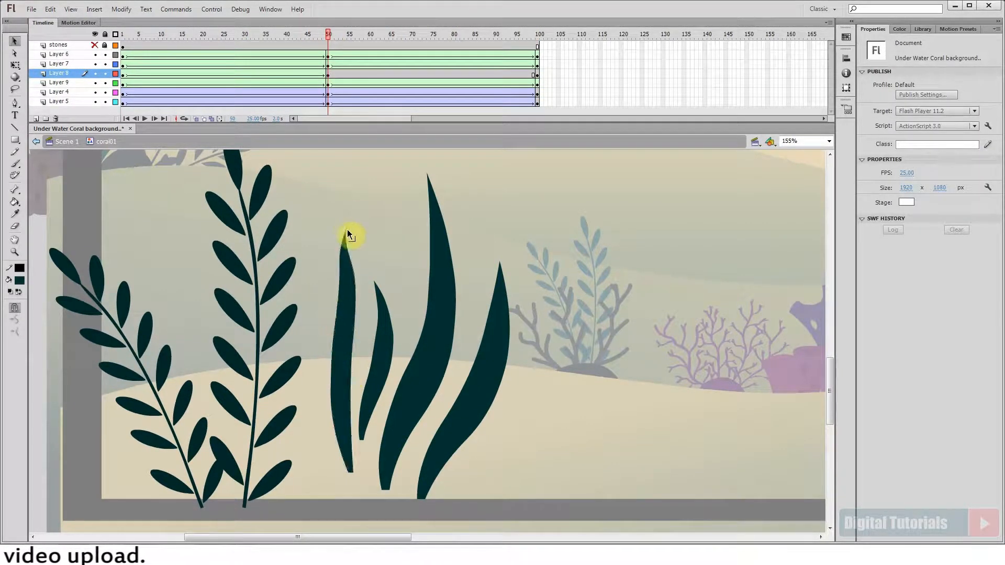
drag(328, 34, 416, 74)
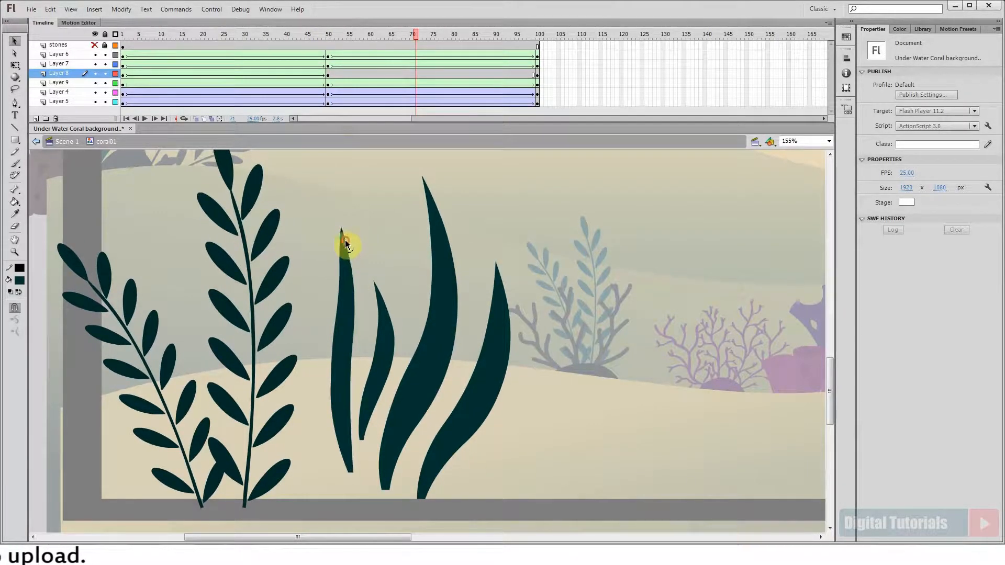
- Create a shape tween on Layer 8 between frames 50 and 100 and play the animation
right_click(383, 74)
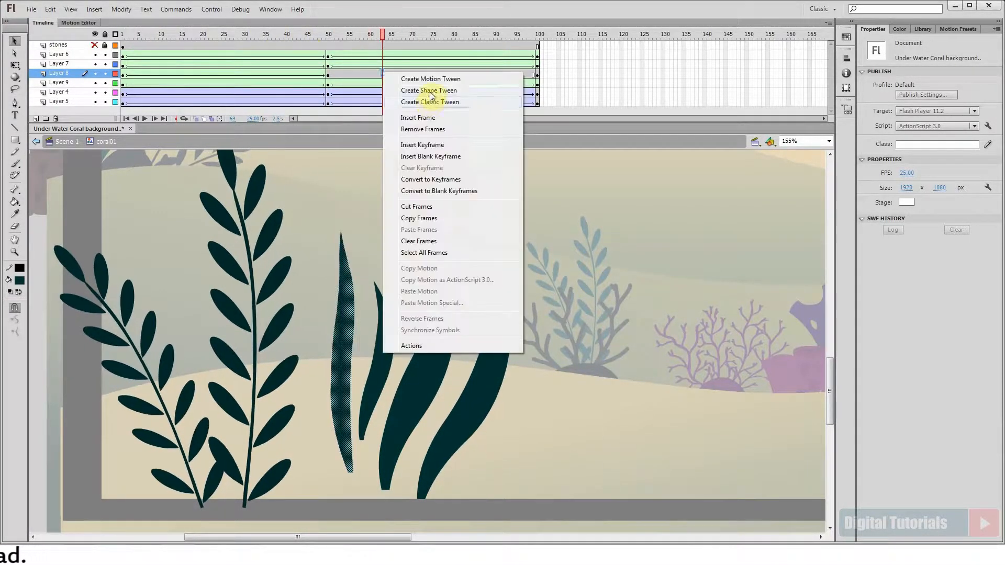
click(430, 91)
key(Return)
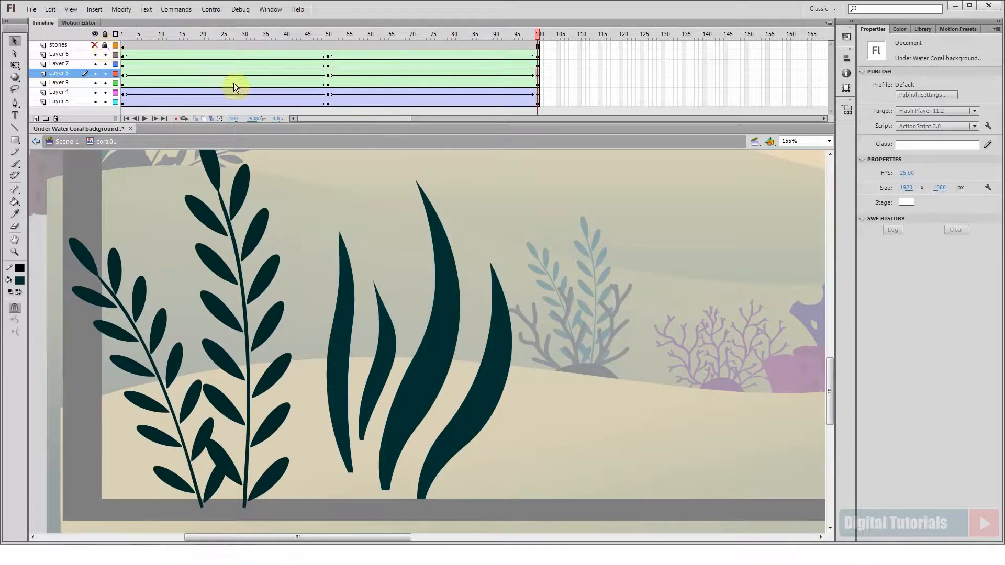
key(Return)
- Show the stones layer again and loop the playback to preview the whole coral01 animation
click(95, 45)
key(ctrl+minus)
key(Return)
click(212, 10)
click(233, 142)
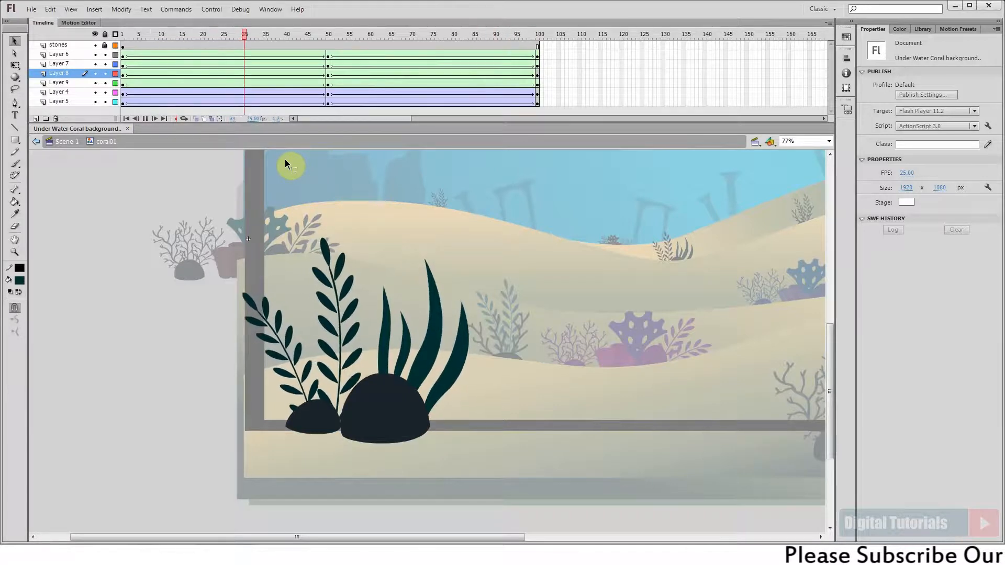
- Return to the main scene, extend all its layers to frame 100, and play the timeline to check the coral's sway
key(Return)
double_click(72, 164)
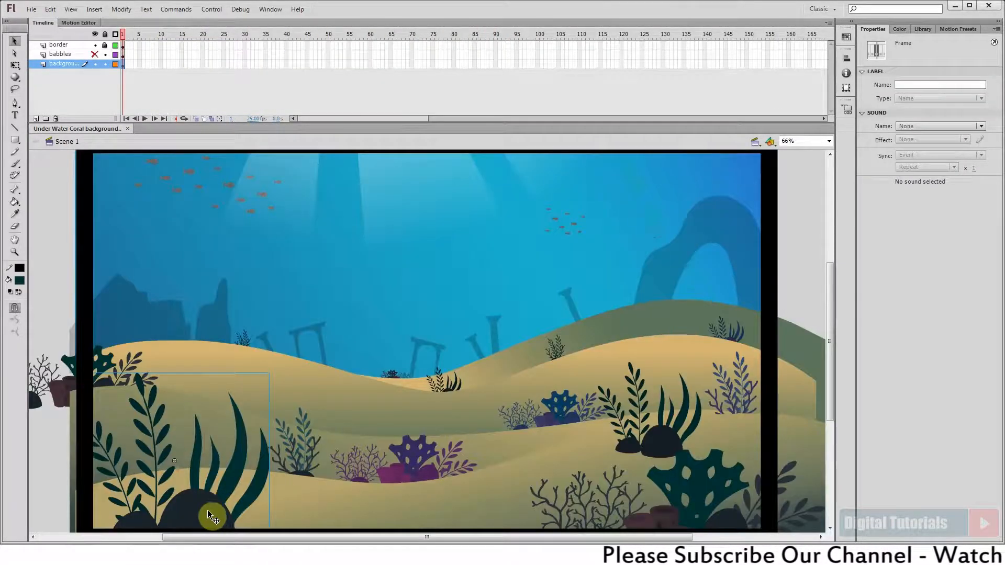
key(F5)
drag(538, 46, 96, 147)
click(144, 118)
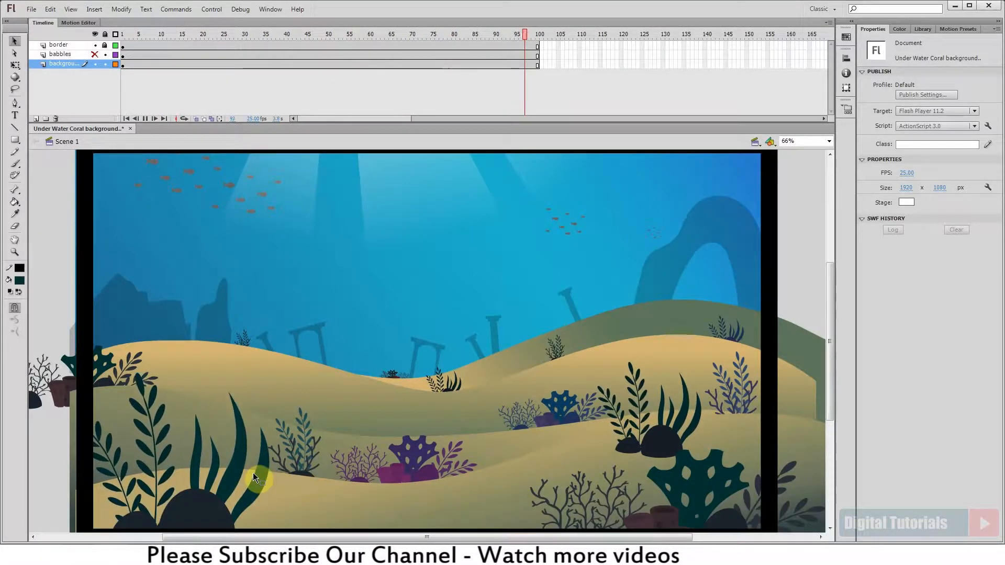
click(253, 472)
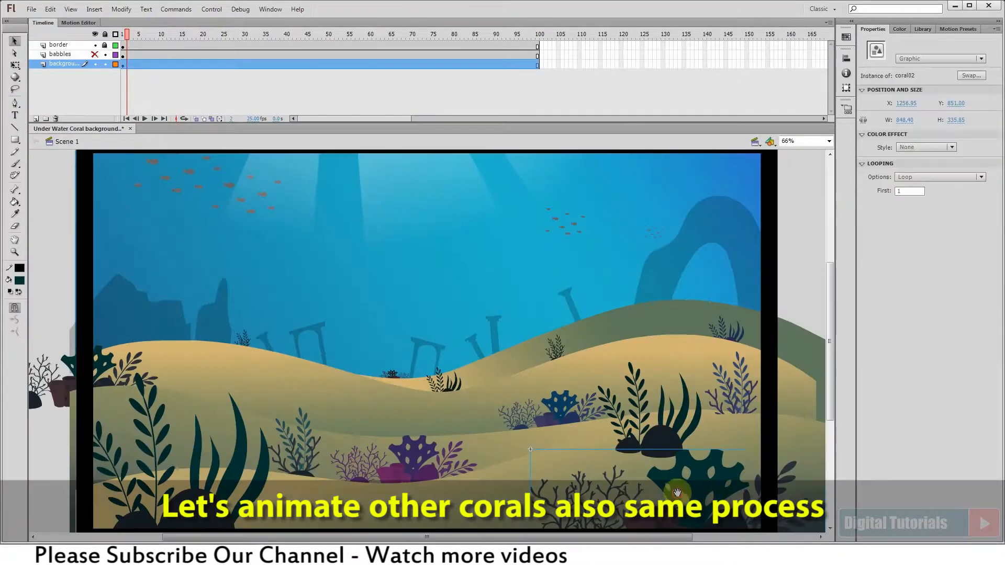
- Open the coral02 symbol for editing and distribute its two leafy plants to separate layers
drag(677, 492, 550, 400)
double_click(560, 413)
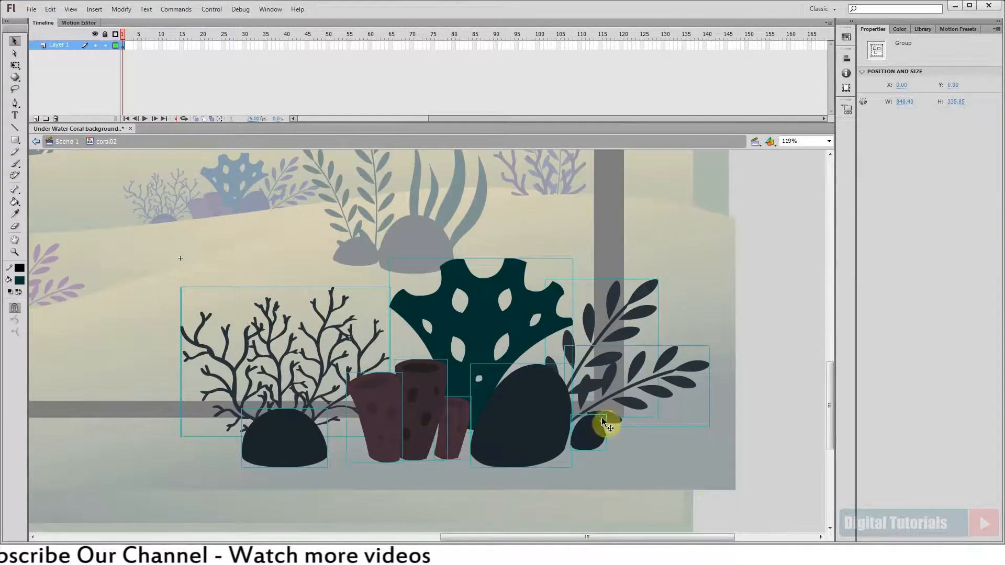
click(601, 418)
shift+click(604, 376)
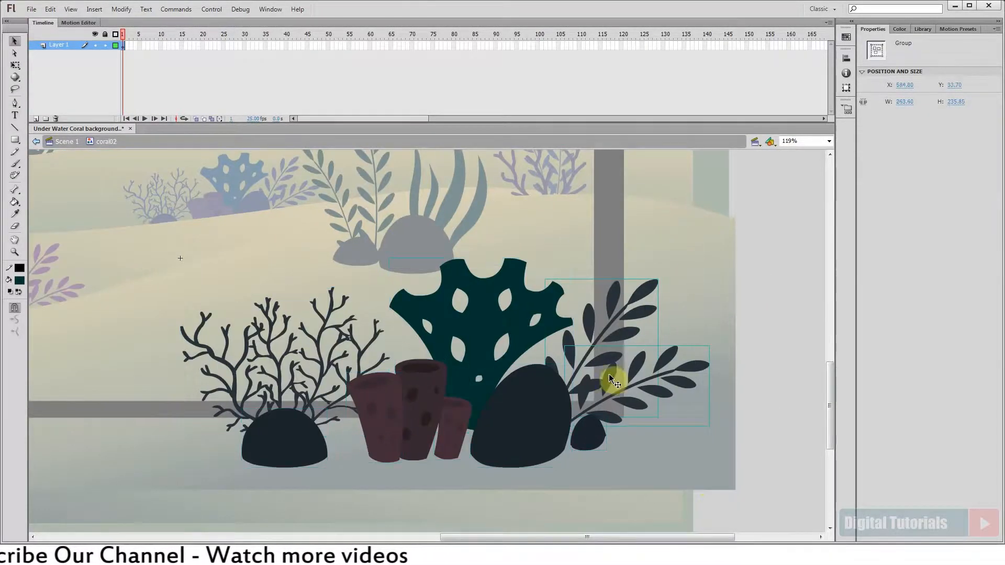
right_click(666, 370)
click(698, 298)
- Toggle the coral02 layers' visibility to identify their contents and lock Layer 1
click(99, 51)
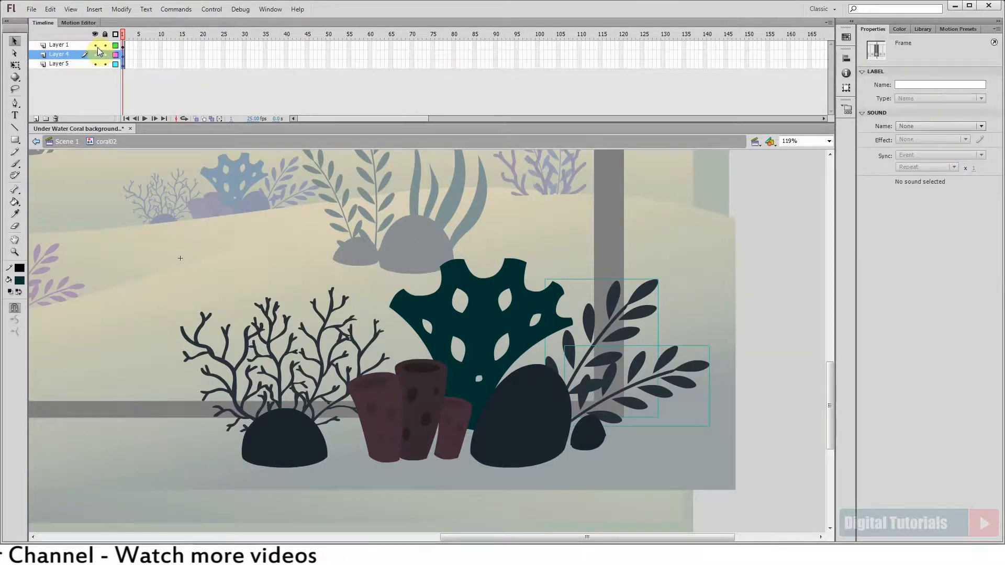
click(96, 65)
click(95, 64)
click(95, 45)
click(95, 45)
click(104, 45)
click(382, 215)
- Convert the upper leafy plant to a graphic symbol named coral02-plant01 and the lower one to coral02-plant02
click(613, 301)
key(F8)
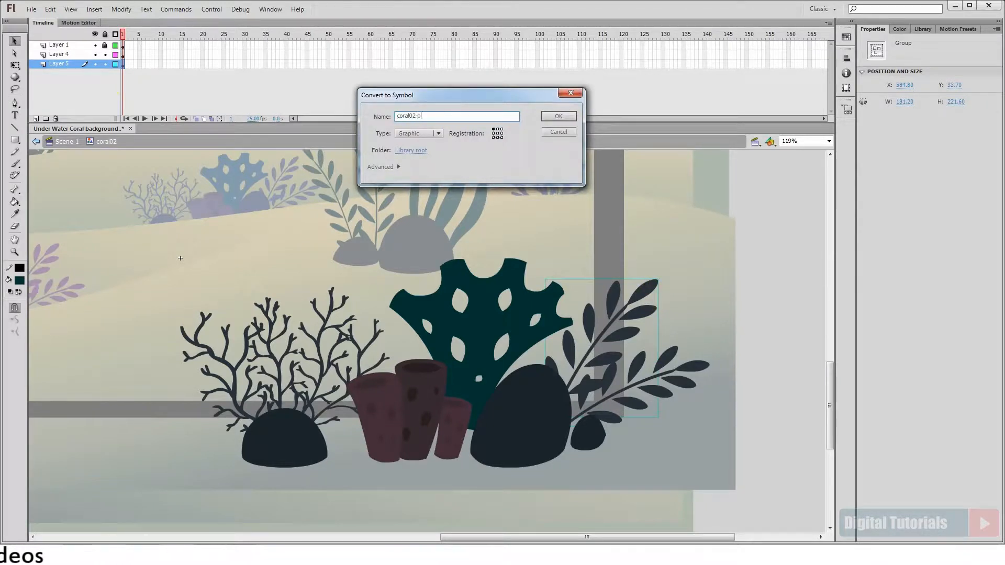
key(Return)
click(696, 380)
key(F8)
text(coral02-plan)
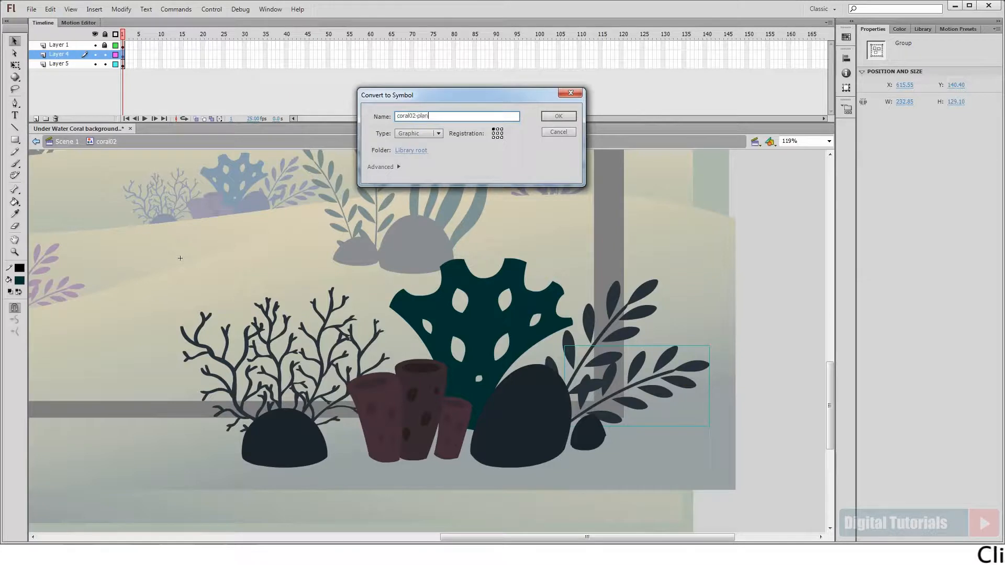
text(t02)
key(Return)
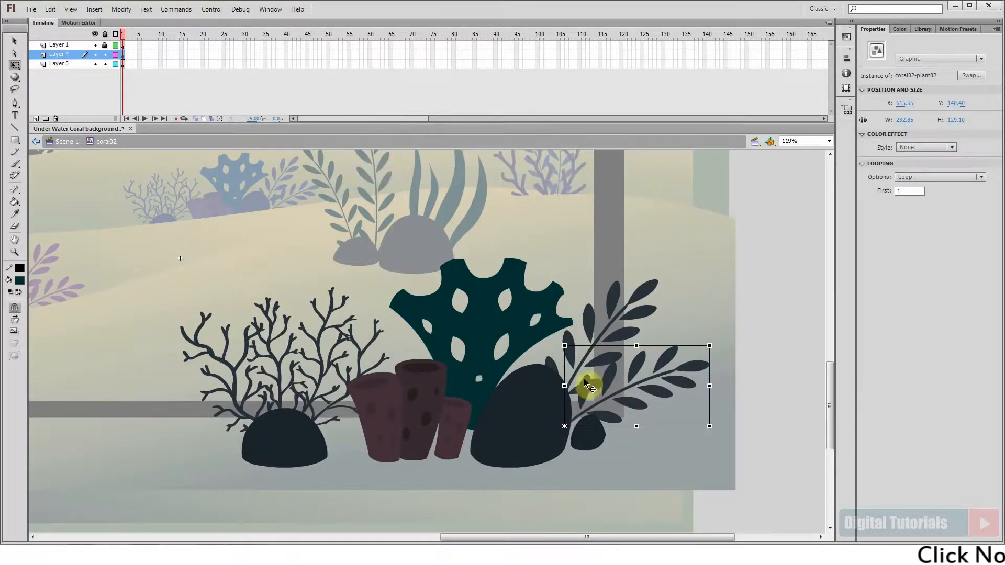
- Hide Layer 1 and move the leafy plants' transformation points to the bases of their stems
click(623, 329)
click(94, 45)
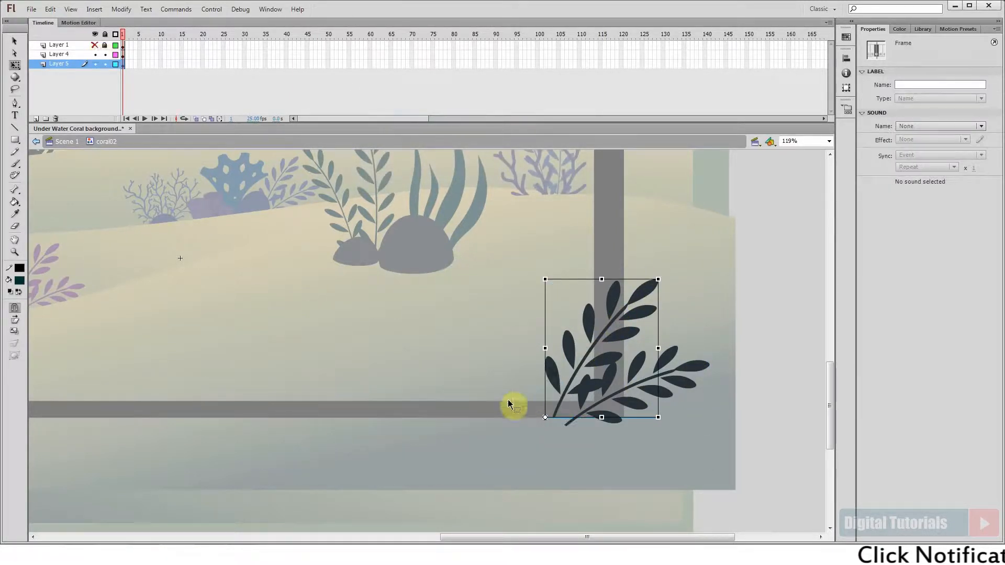
click(621, 403)
click(594, 387)
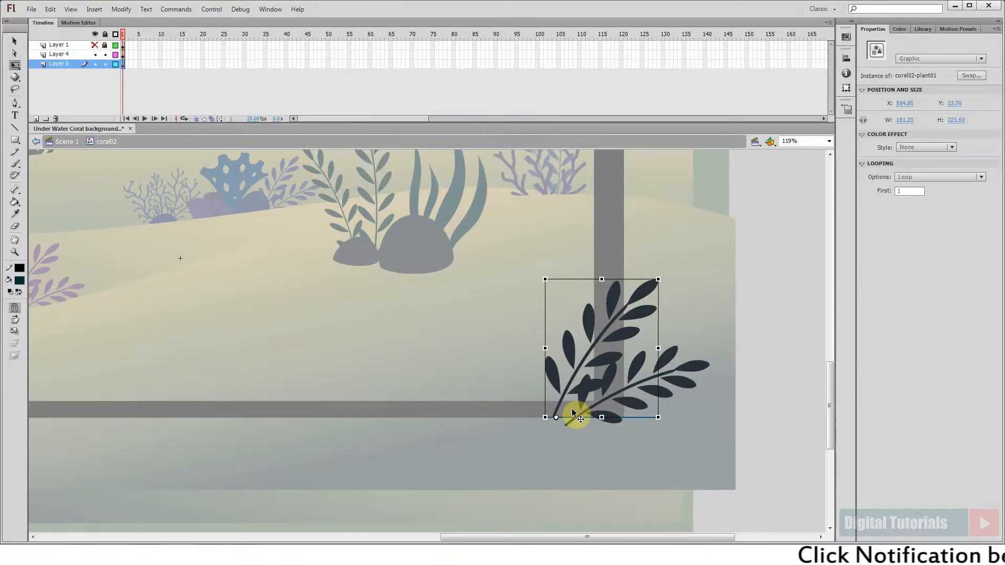
drag(542, 401, 560, 437)
drag(490, 386, 476, 385)
key(ctrl+2)
drag(615, 434, 921, 560)
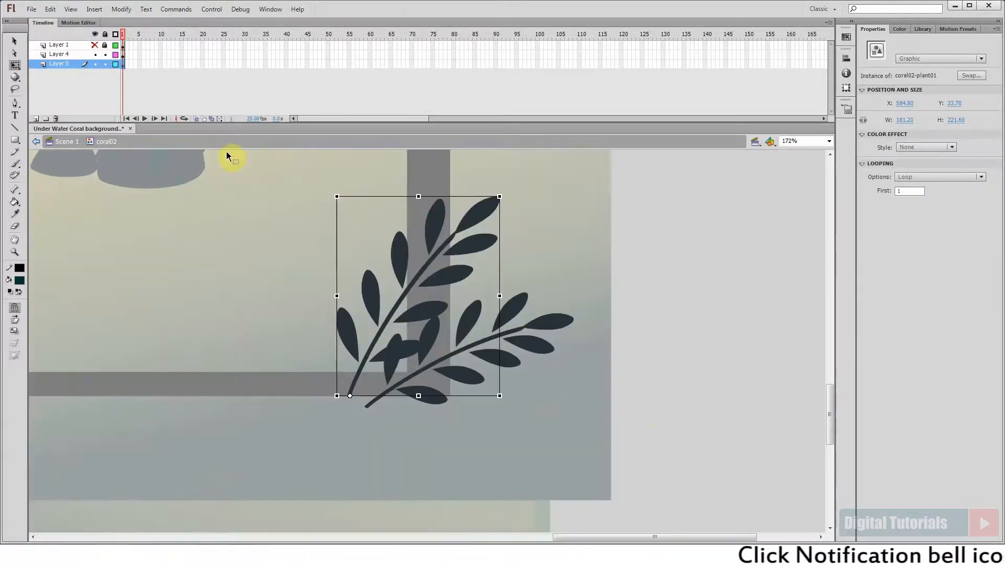
- Extend the coral02 layers to frame 100 and create classic tweens on Layers 4 and 5 with keyframes at frames 50 and 100
drag(536, 55, 536, 75)
key(F5)
right_click(535, 60)
click(557, 71)
drag(328, 55, 328, 63)
key(F6)
- Rotate the upper plant slightly counterclockwise and the lower plant slightly clockwise at frame 50, and play from frame 1
drag(465, 249, 484, 296)
click(485, 294)
drag(523, 243, 509, 232)
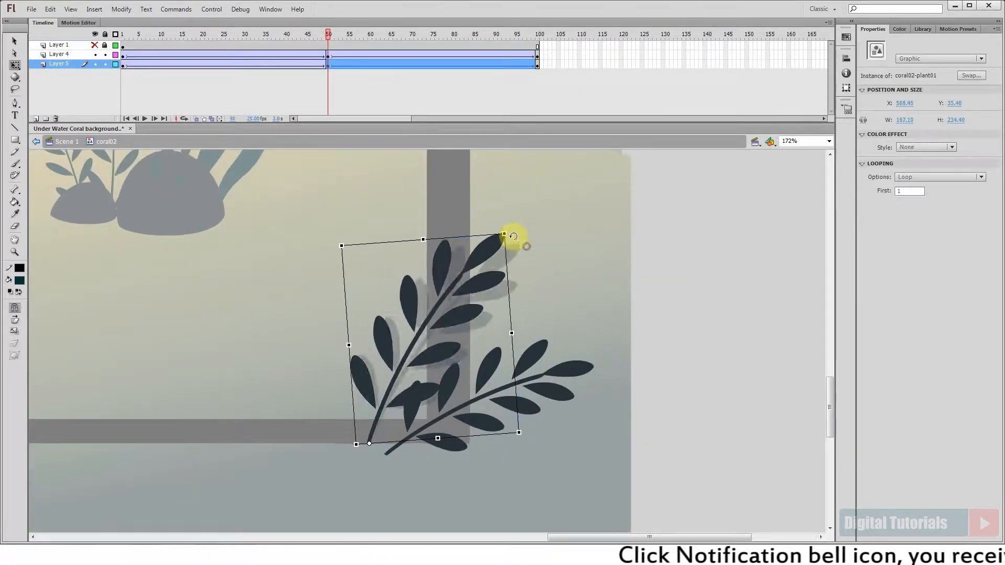
click(582, 364)
drag(599, 336, 605, 350)
drag(328, 34, 121, 34)
key(Return)
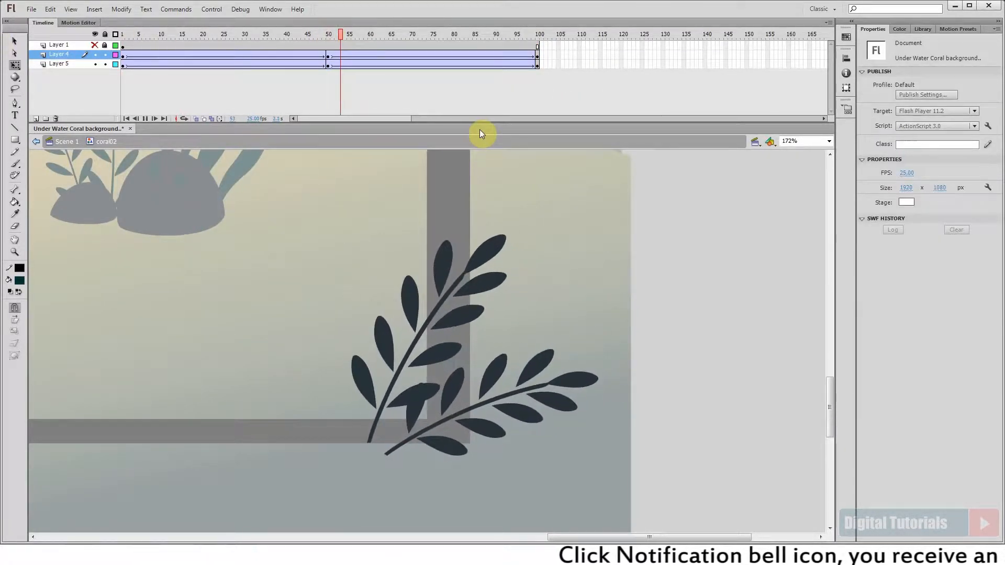
- Show Layer 1 again, return to the main scene, and play the timeline to check both corals
click(95, 45)
key(ctrl+2)
key(Return)
double_click(754, 429)
key(Return)
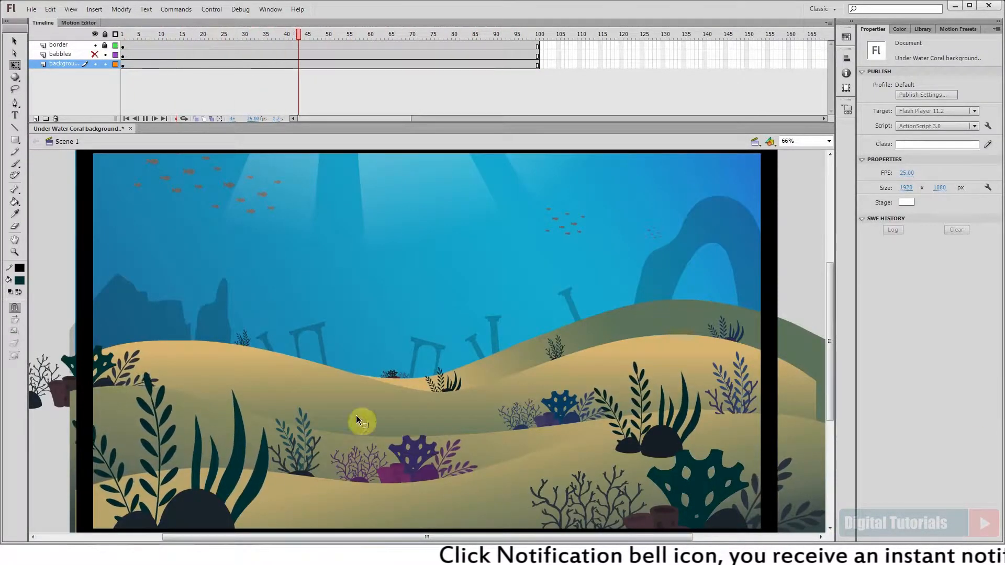
- Stop the playback and open the small teal leafy coral beside the purple corals for editing
drag(268, 387, 613, 524)
key(Return)
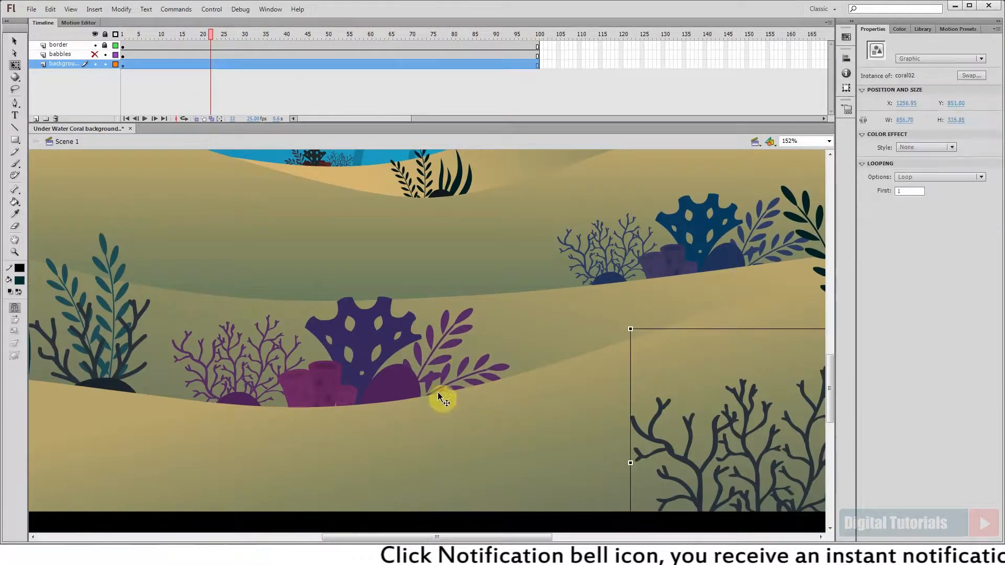
key(ctrl+2)
click(794, 278)
double_click(309, 433)
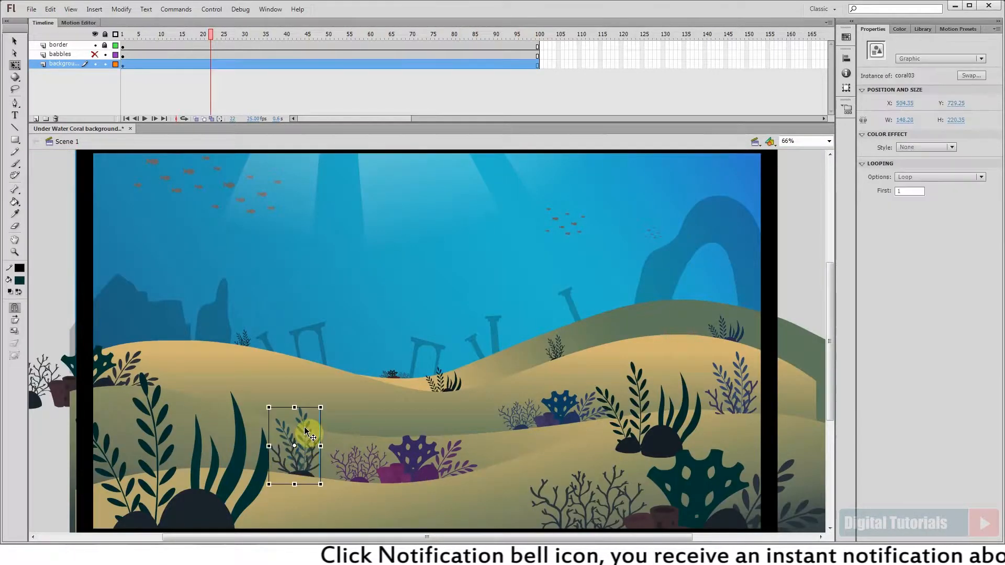
drag(265, 401, 369, 495)
drag(339, 367, 335, 431)
- Distribute the two leafy plants of coral03 to separate layers, and hide and lock Layer 1
click(300, 333)
shift+click(352, 308)
right_click(354, 265)
click(384, 456)
click(97, 45)
- Convert the taller leafy plant on Layer 4 into a graphic symbol with a coral03 plant name
click(388, 258)
key(F8)
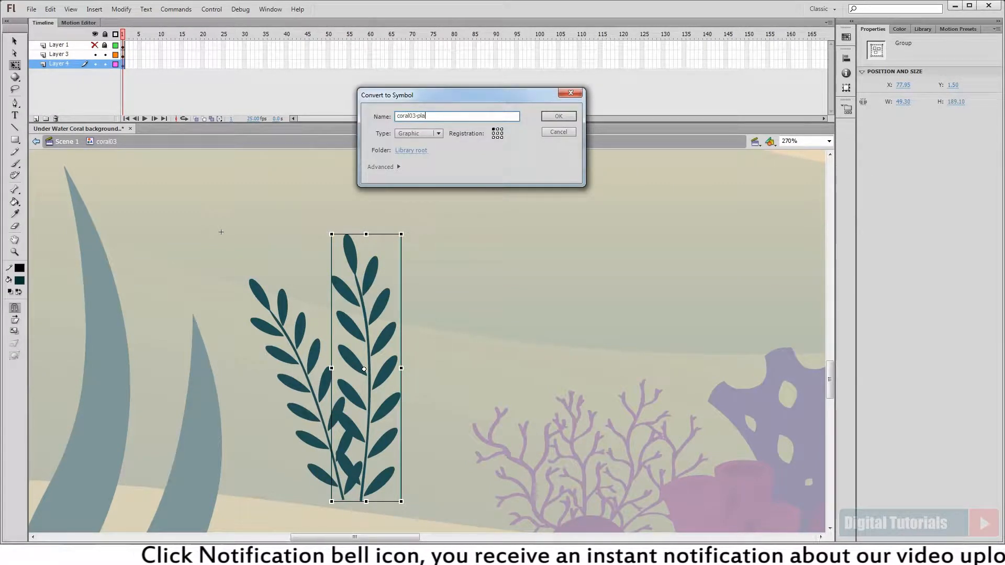
key(Return)
- Try converting the shorter, leaning plant on Layer 3 into a graphic symbol named coral03-02, and break it apart again
click(265, 313)
key(F8)
text(co)
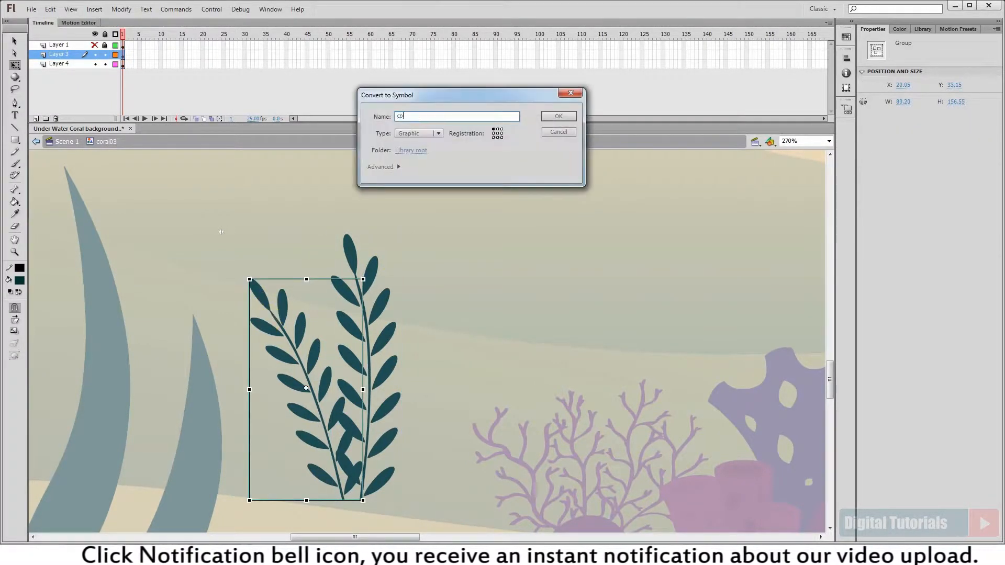
text(ral03-02)
key(Return)
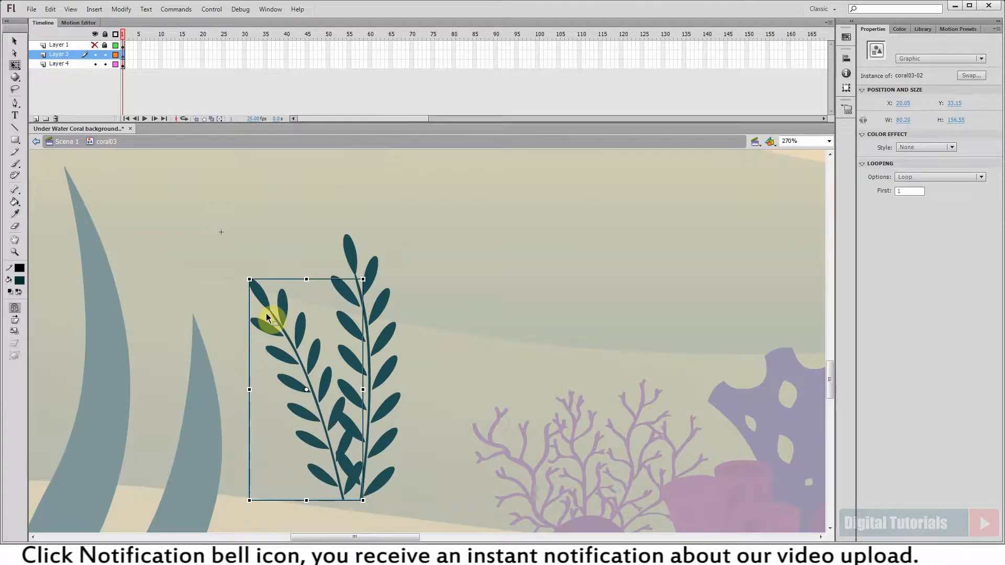
key(ctrl+b)
- Convert the shorter, leaning plant on Layer 3 into a graphic symbol named coral03-plant02
key(F8)
text(coral)
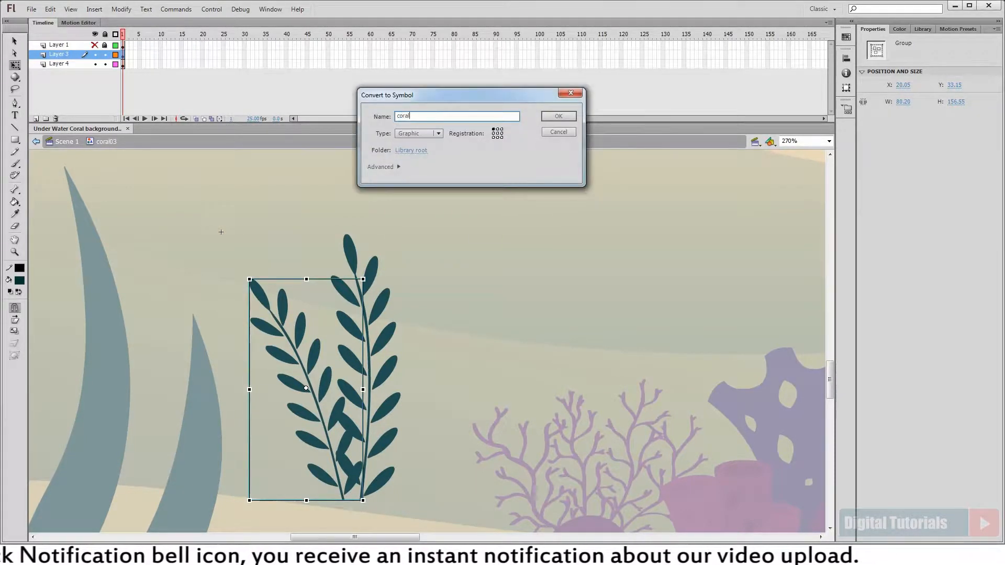
text(03-plant02)
key(Return)
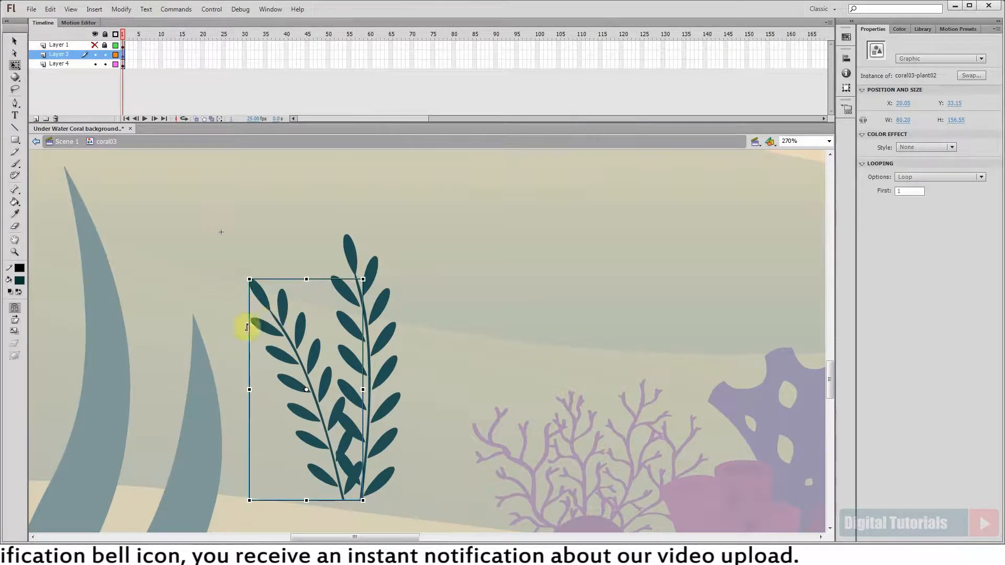